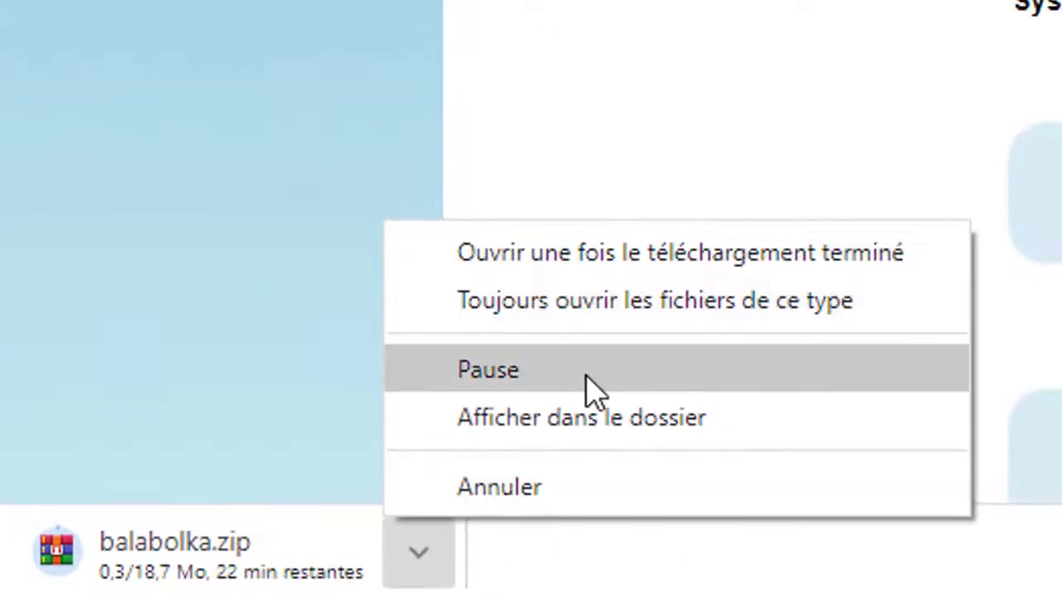
- Show the downloaded balabolka.zip in its folder and open the archive in WinRAR
left_click(331, 196)
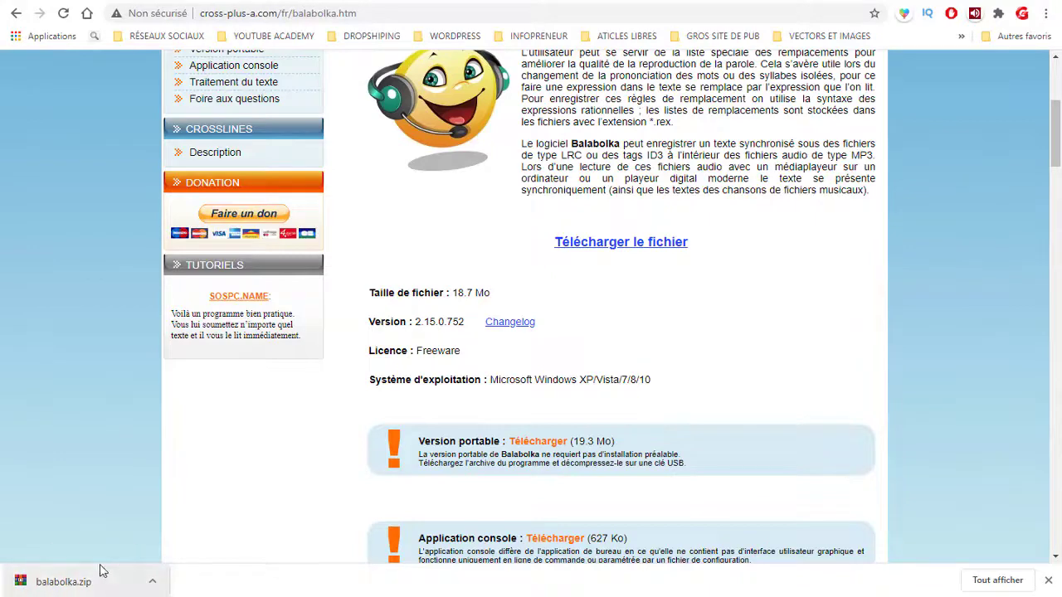
left_click(152, 582)
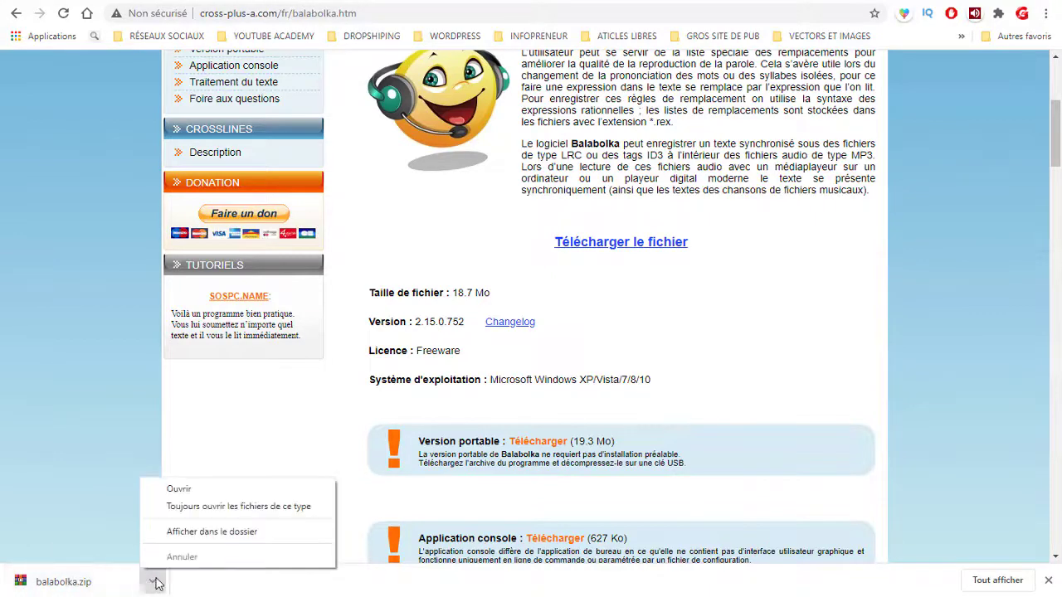
left_click(215, 531)
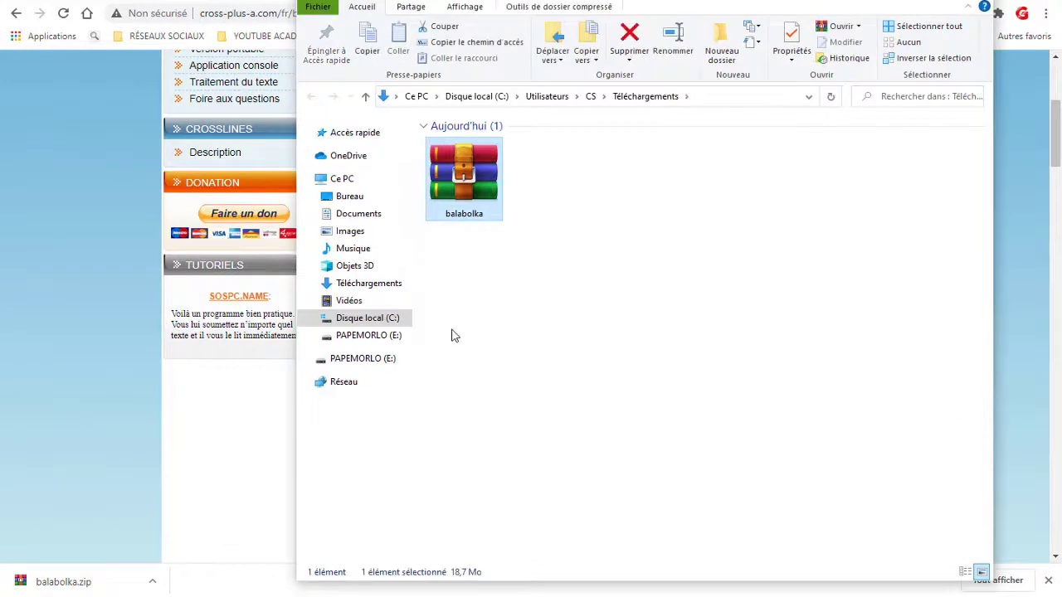
left_click(533, 249)
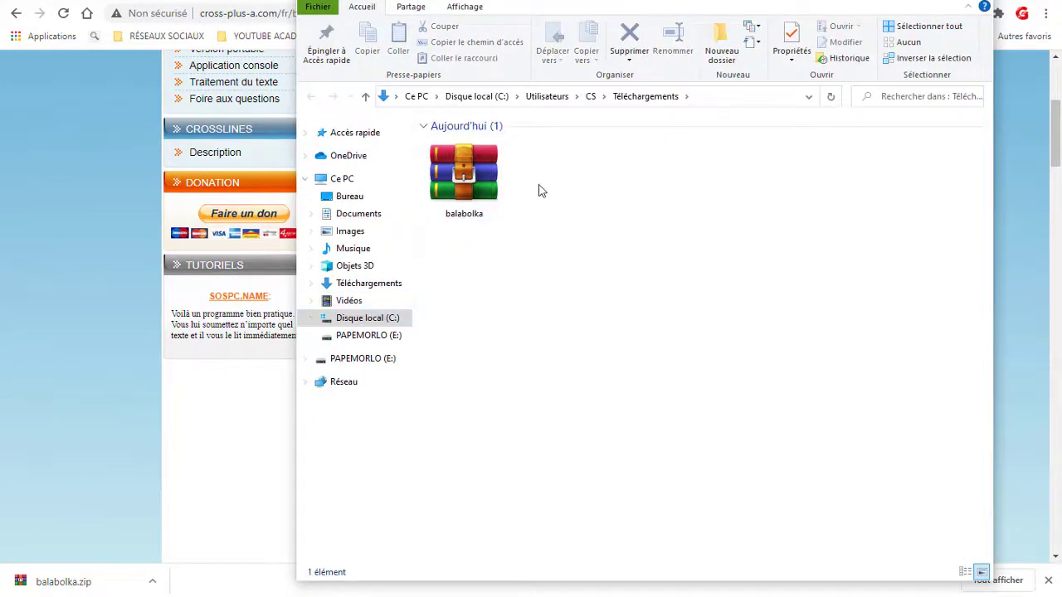
double_click(471, 179)
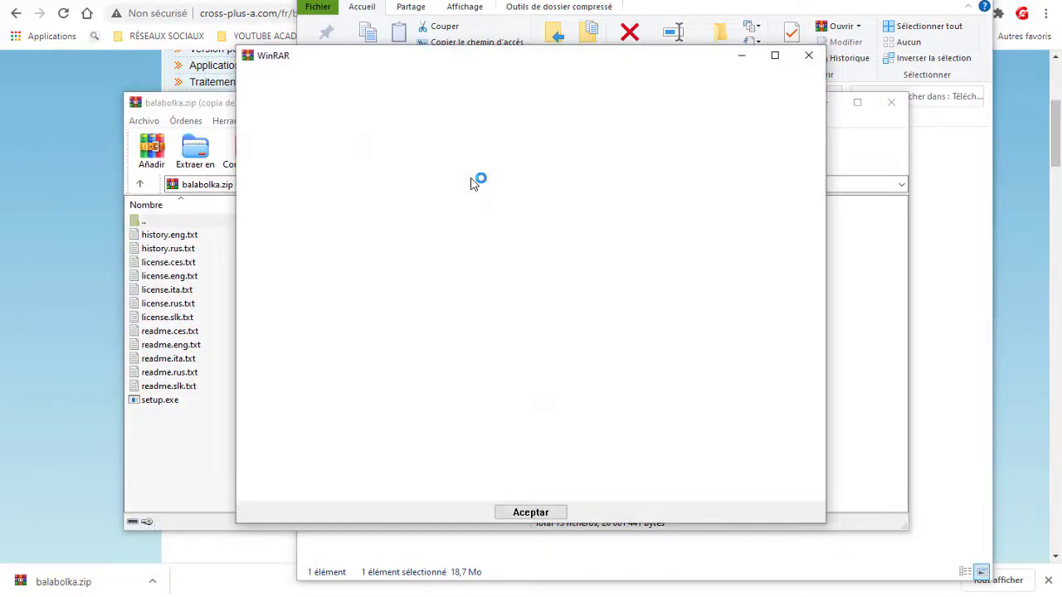
- Run setup.exe from the balabolka.zip archive and close the archive, the Downloads folder window and the browser's download bar
left_click(809, 58)
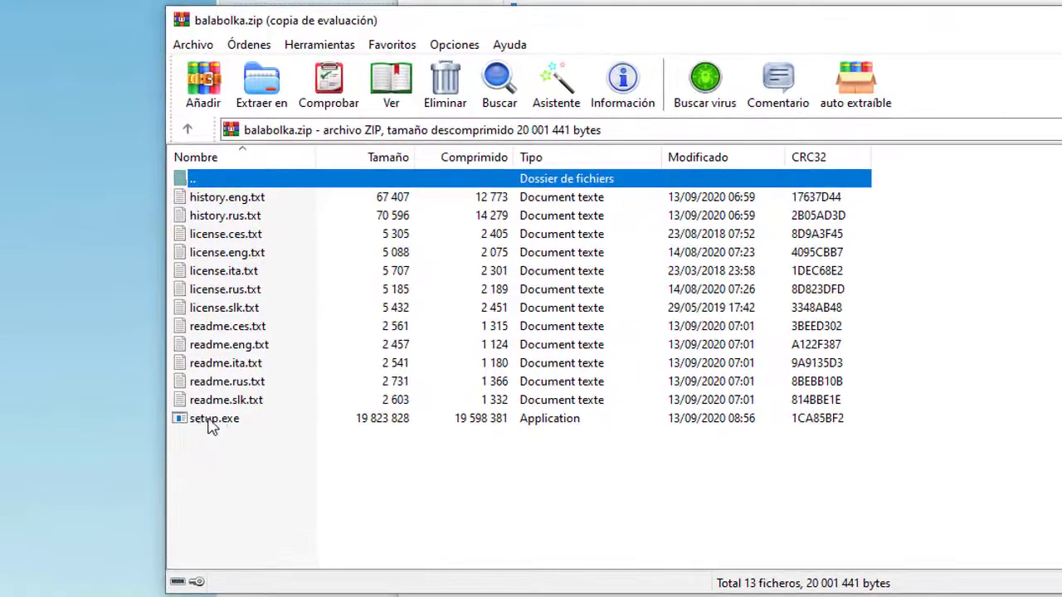
double_click(213, 425)
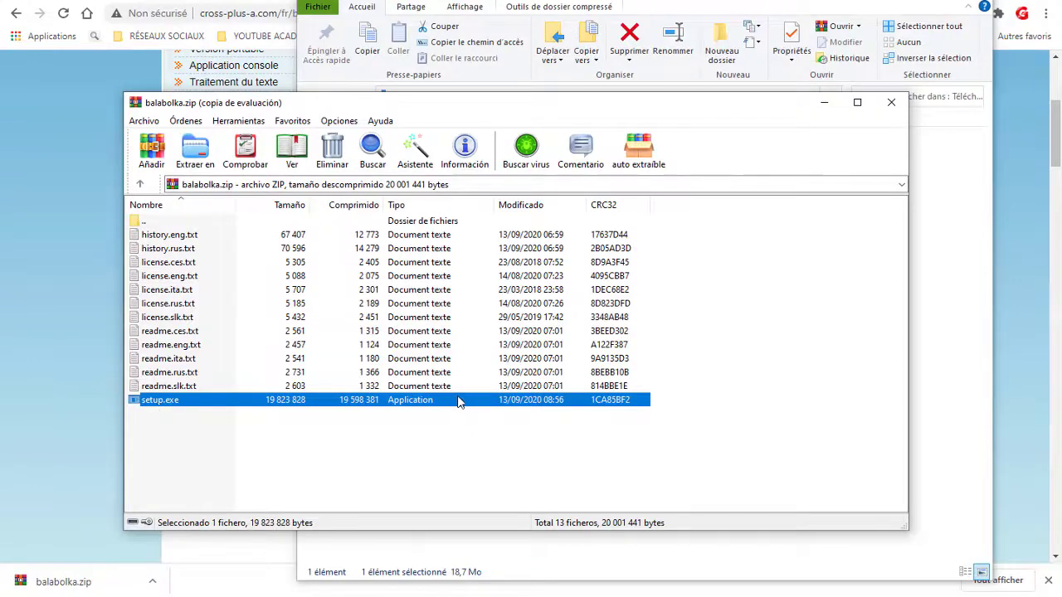
left_click(891, 103)
left_click(976, 3)
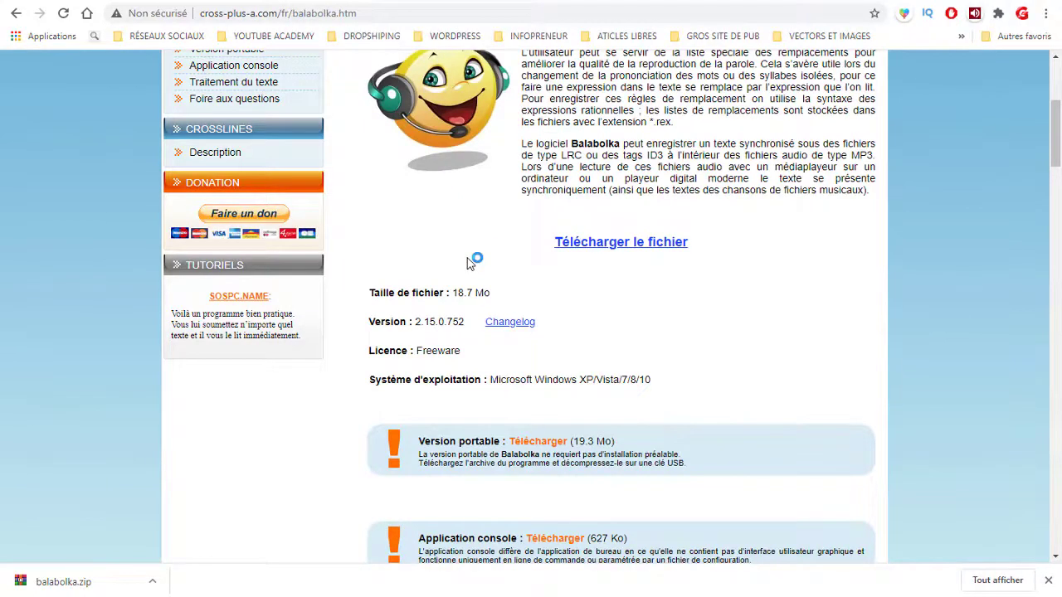
left_click(1050, 582)
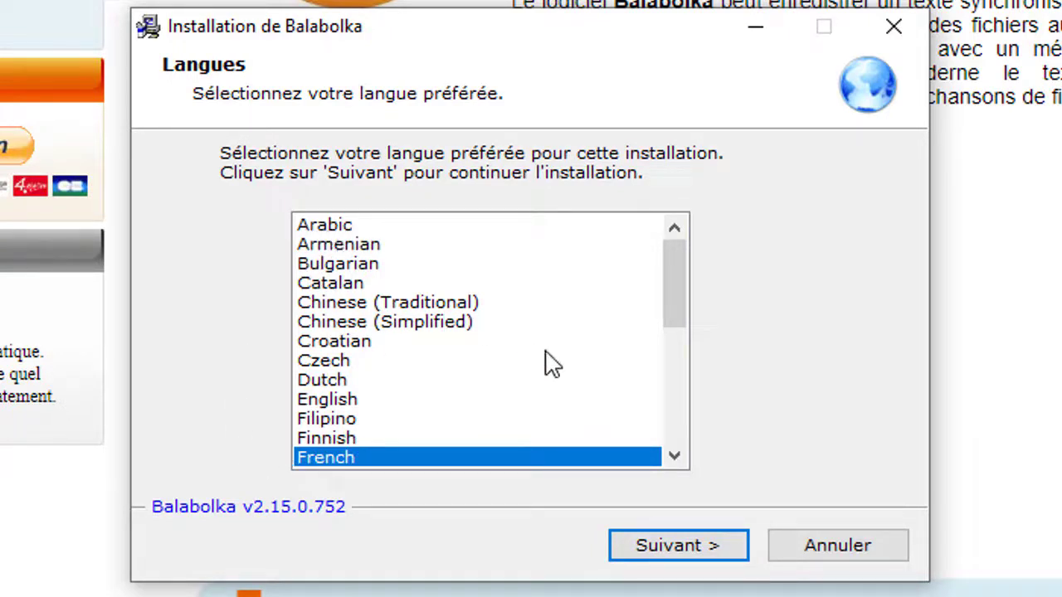
- Install Balabolka in French to C:\Program Files (x86)\Balabolka, with a desktop shortcut and no taskbar pin
left_click(679, 548)
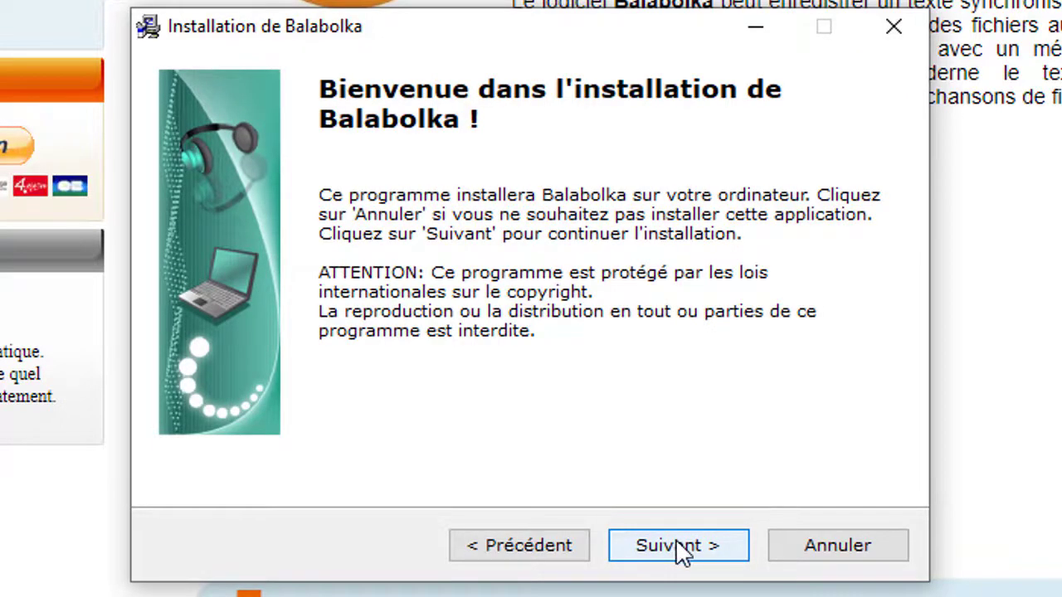
left_click(677, 539)
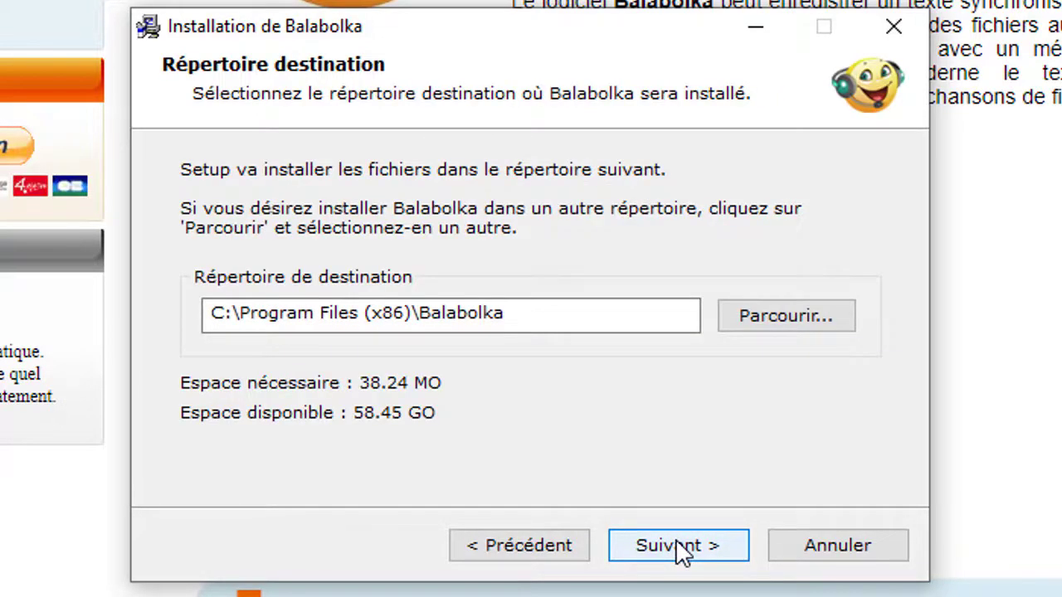
left_click(676, 541)
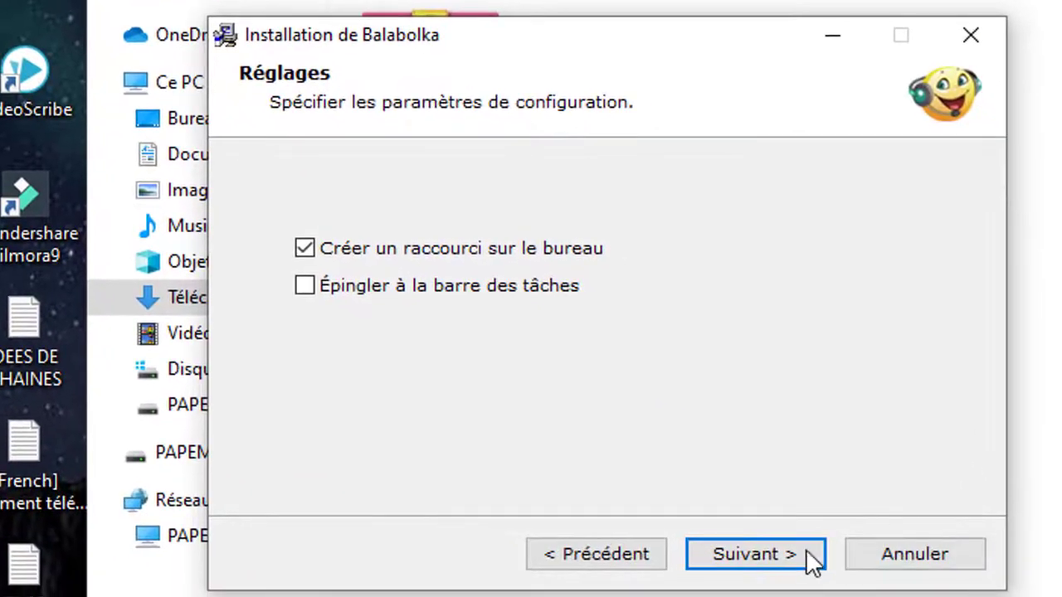
left_click(785, 556)
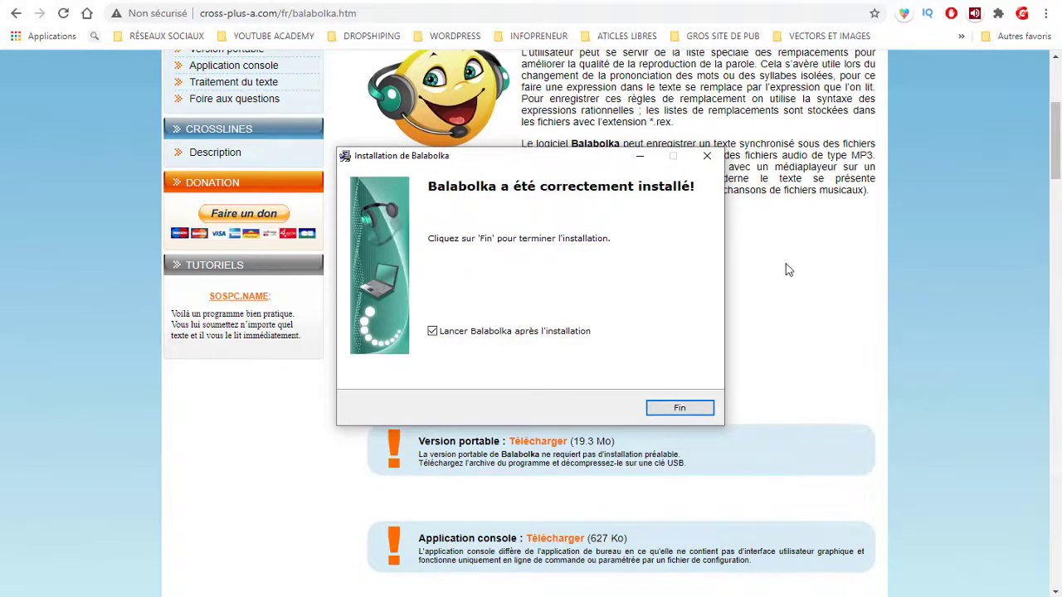
- Finish the setup with Balabolka set to launch, decline restarting the computer, and close the Downloads folder window
left_click(680, 408)
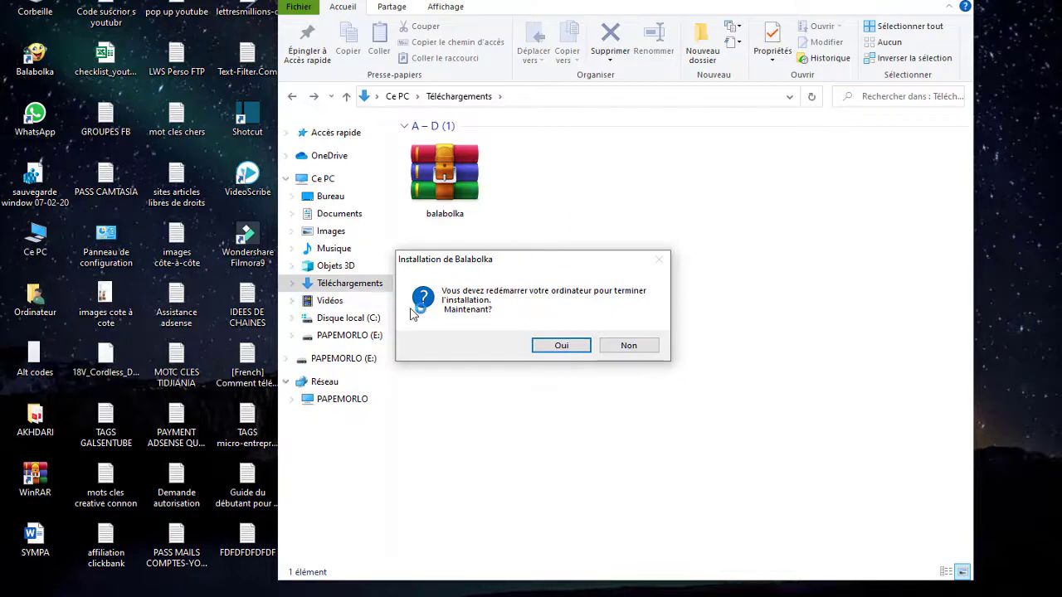
left_click(628, 345)
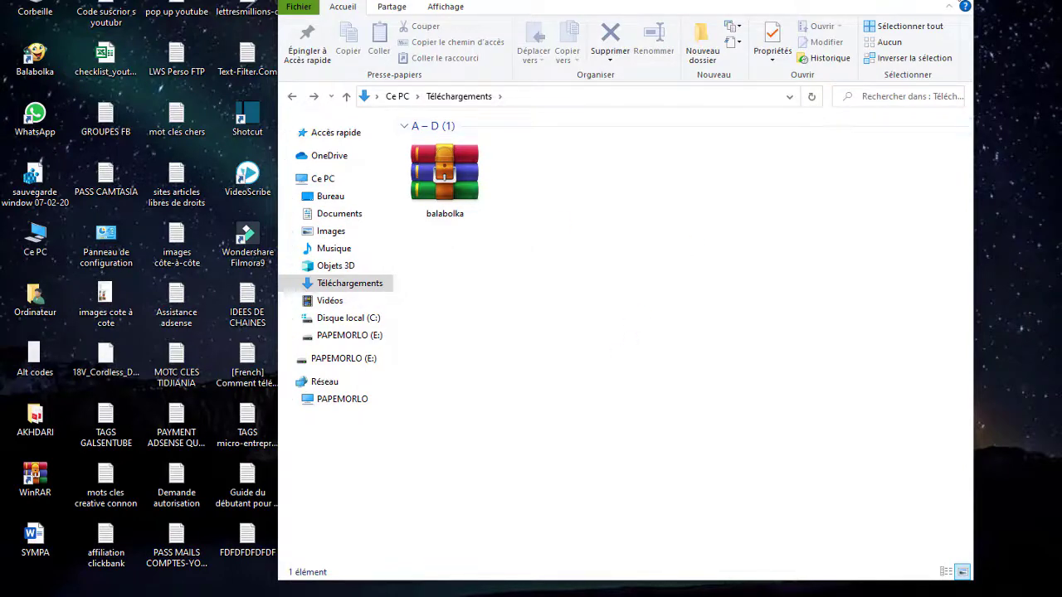
left_click(948, 3)
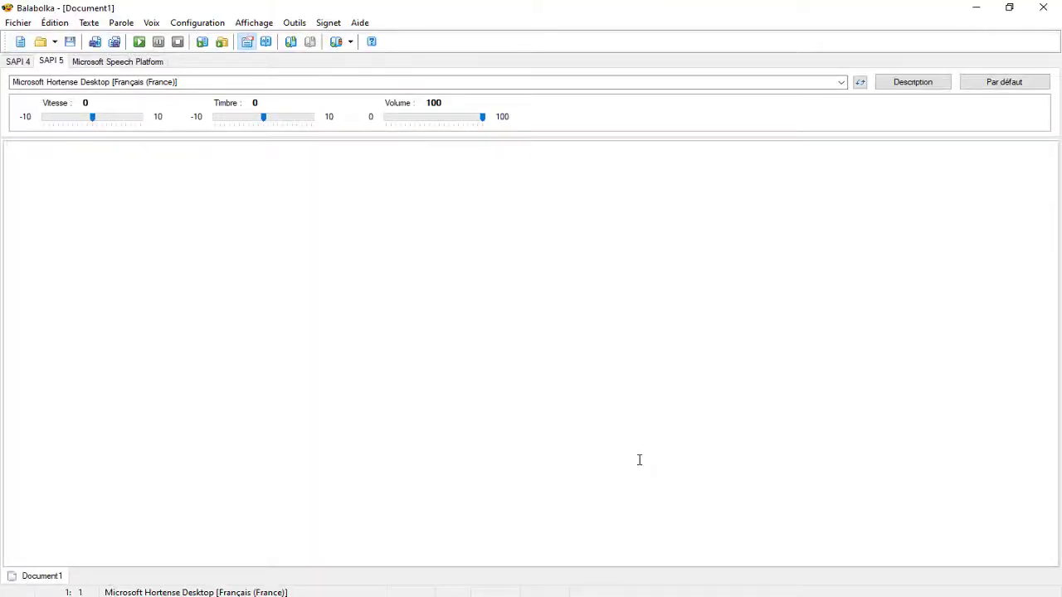
- Close Balabolka and relaunch it from its desktop shortcut
left_click(1047, 10)
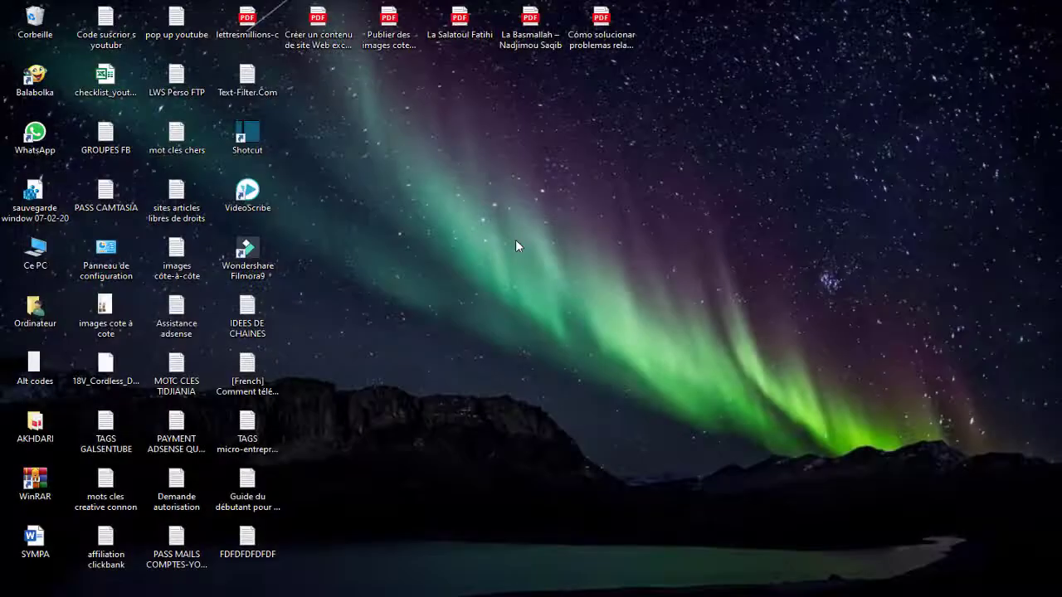
left_click(36, 80)
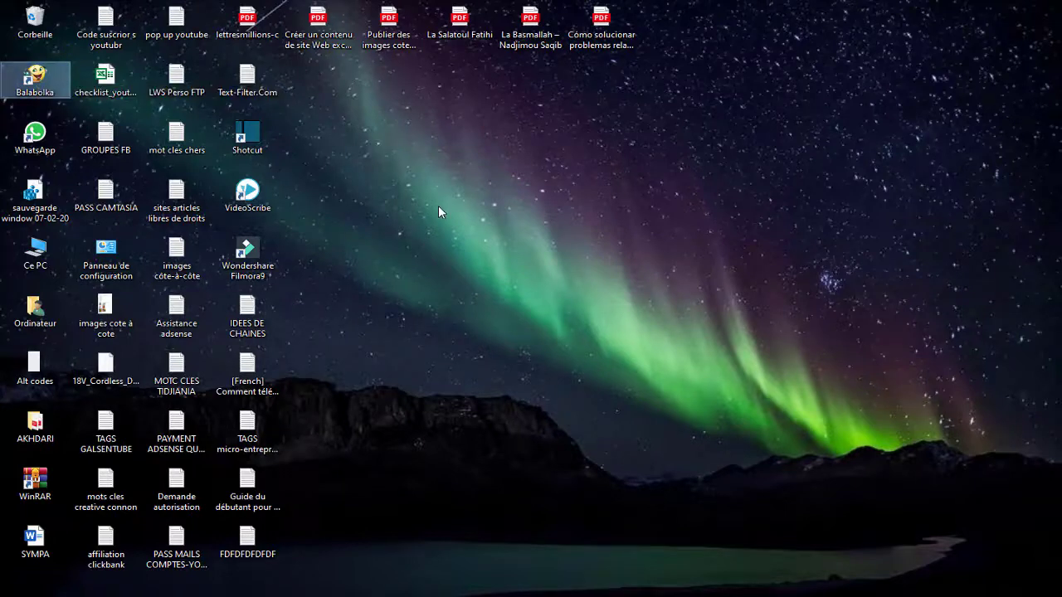
key("Return")
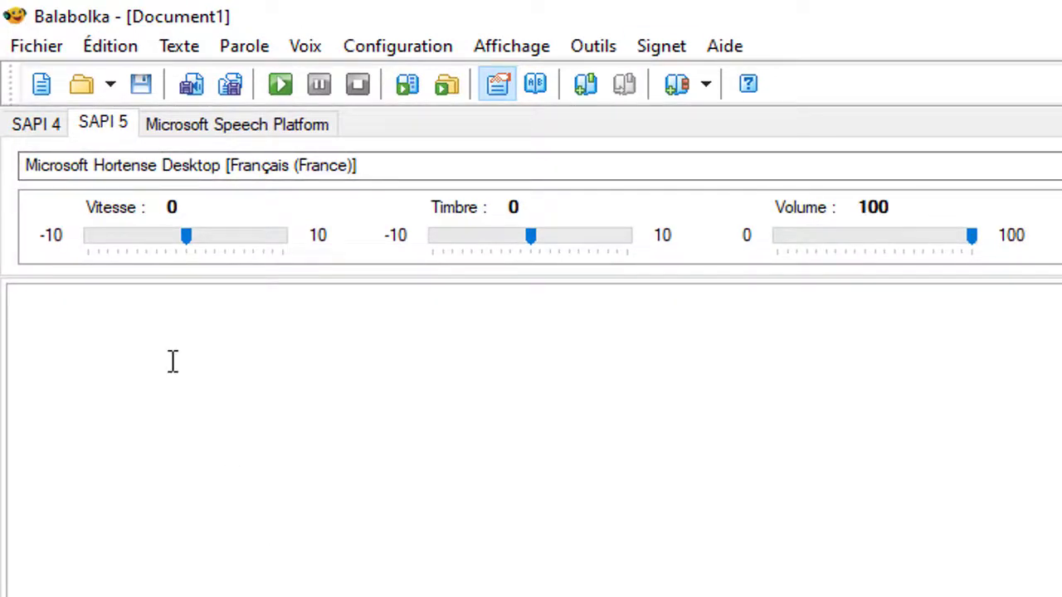
- Copy the first two sentences of the Balabolka web page's description and paste them into the empty Balabolka document
mouse_move(207, 253)
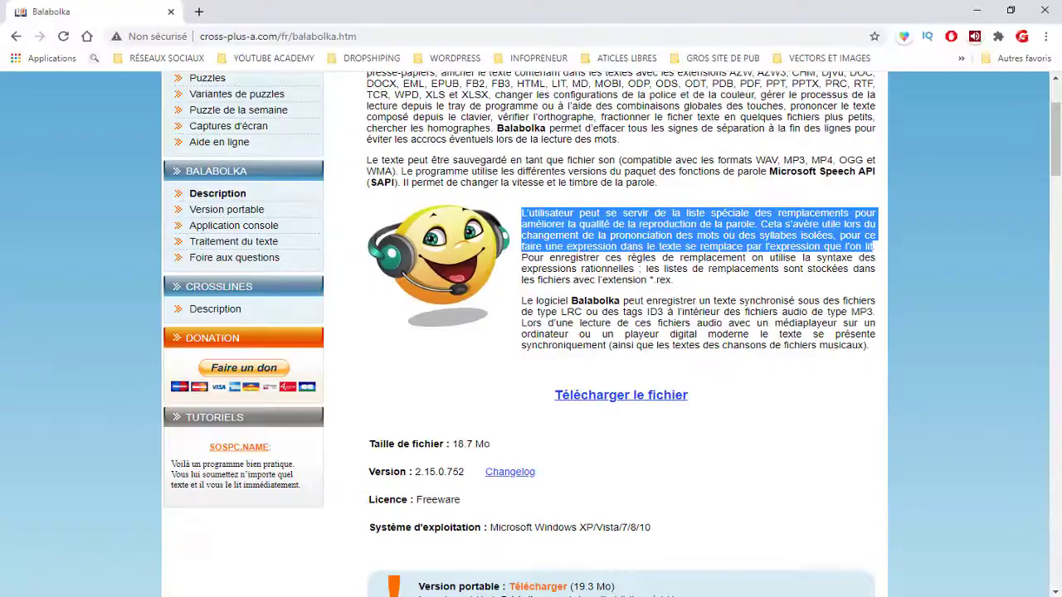
left_click(729, 442)
scroll(728, 437, "up", 3)
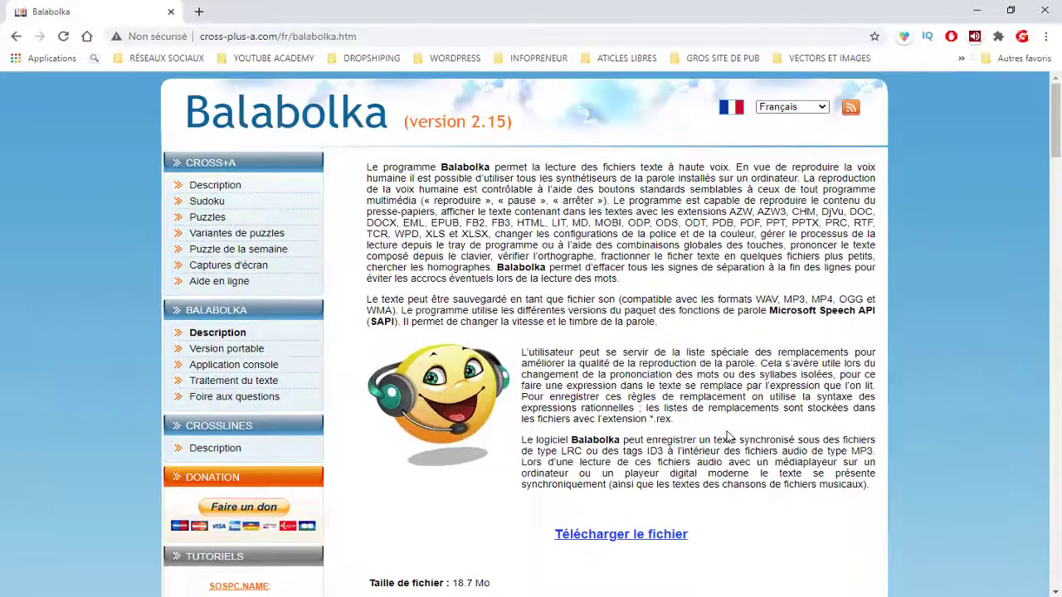
left_click_drag(368, 168, 802, 177)
right_click(671, 171)
left_click(706, 180)
key("alt+Tab")
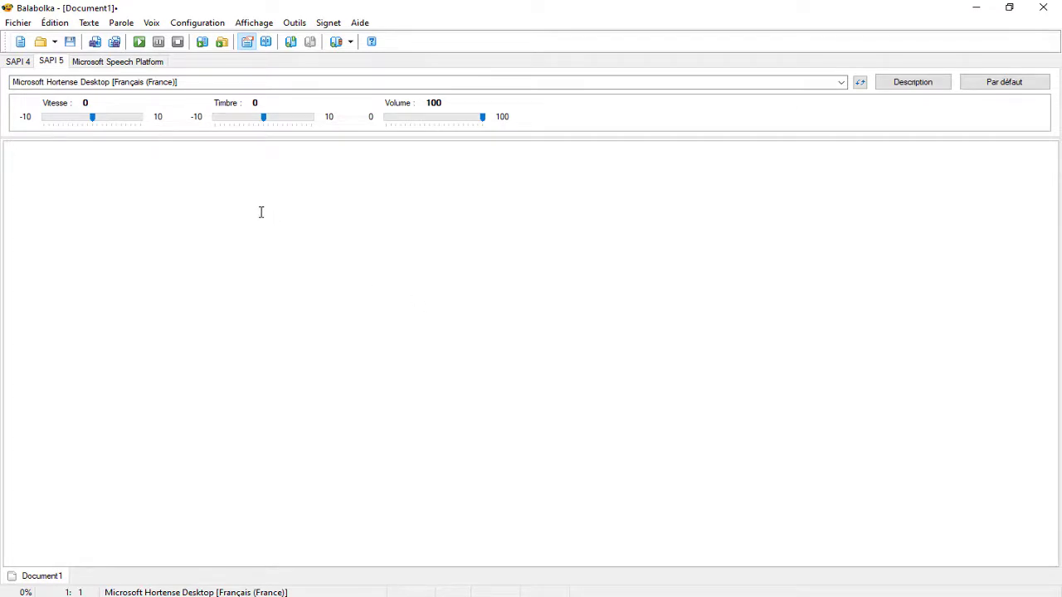
right_click(233, 196)
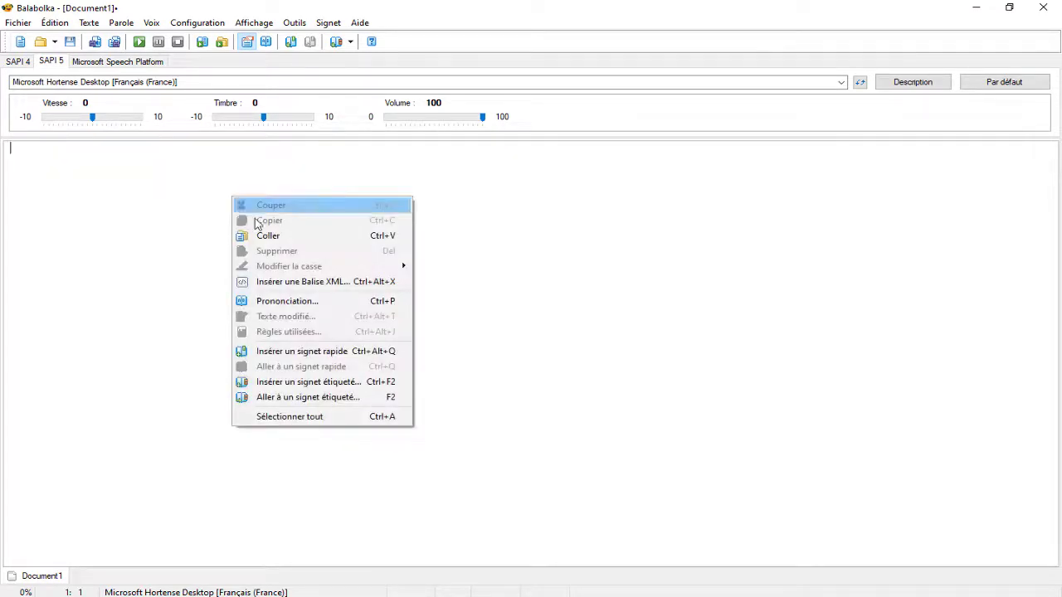
left_click(276, 238)
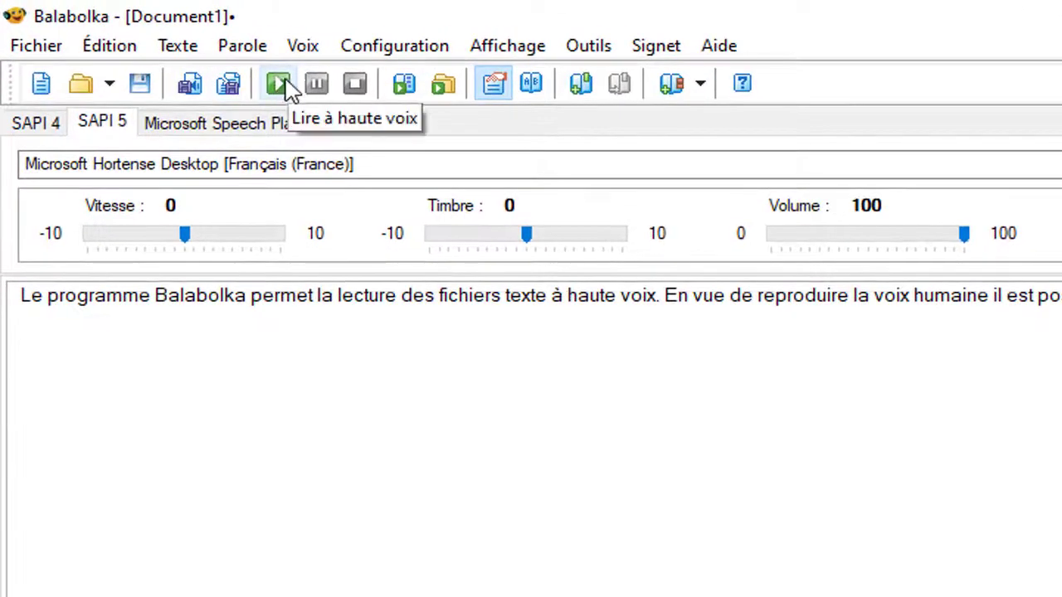
- Read the pasted text aloud, then play it from the second sentence and stop the reading
left_click(285, 93)
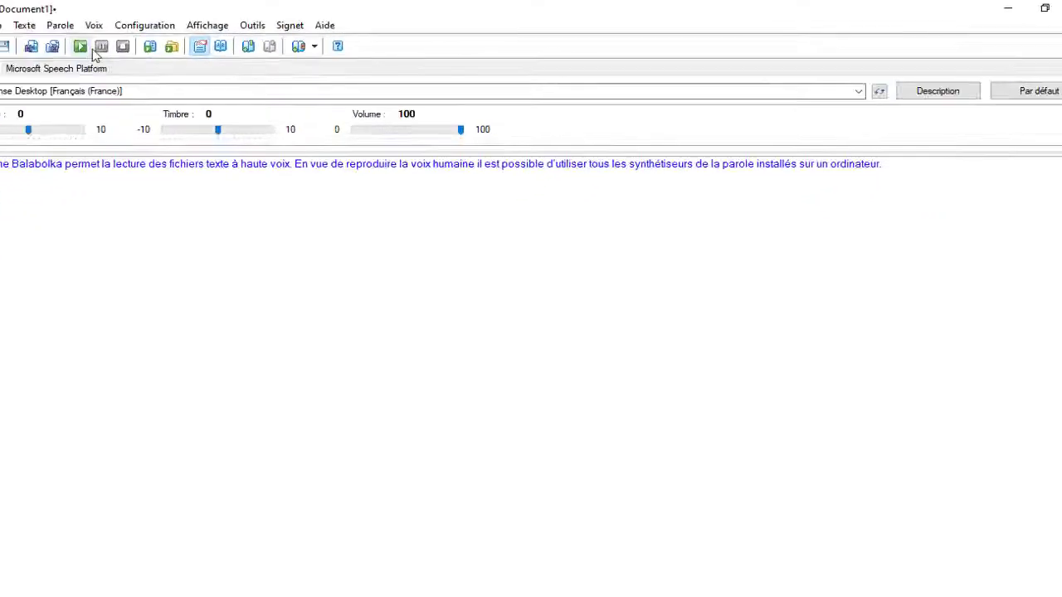
left_click(11, 149)
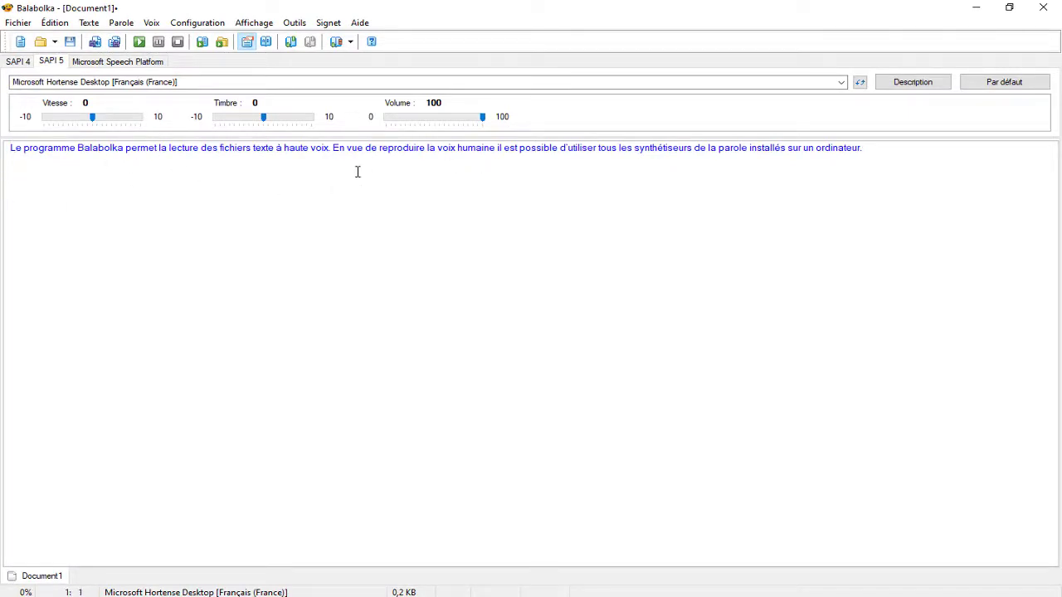
left_click(334, 148)
left_click(138, 43)
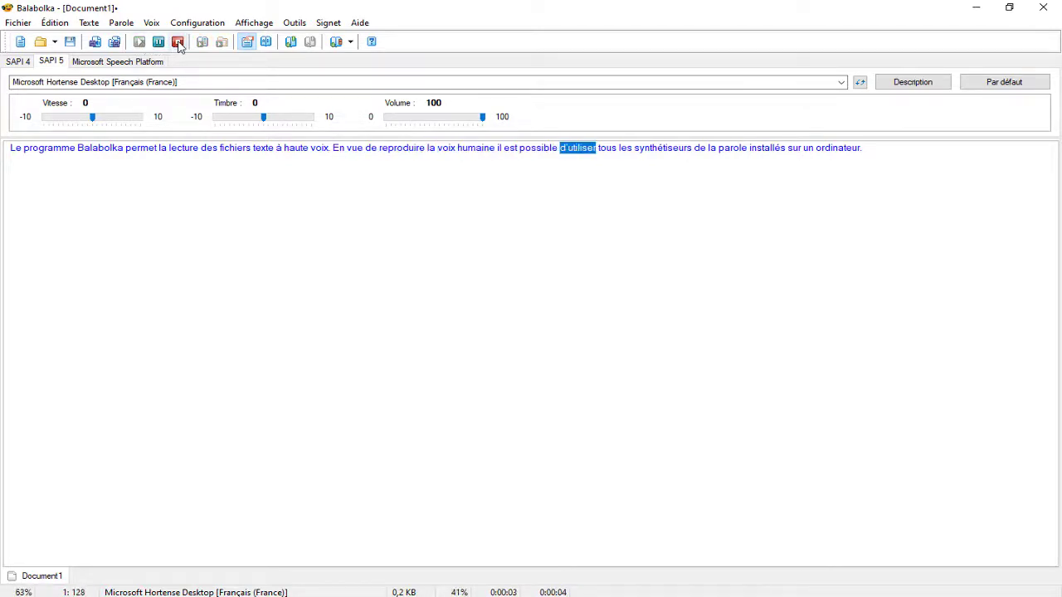
left_click(177, 42)
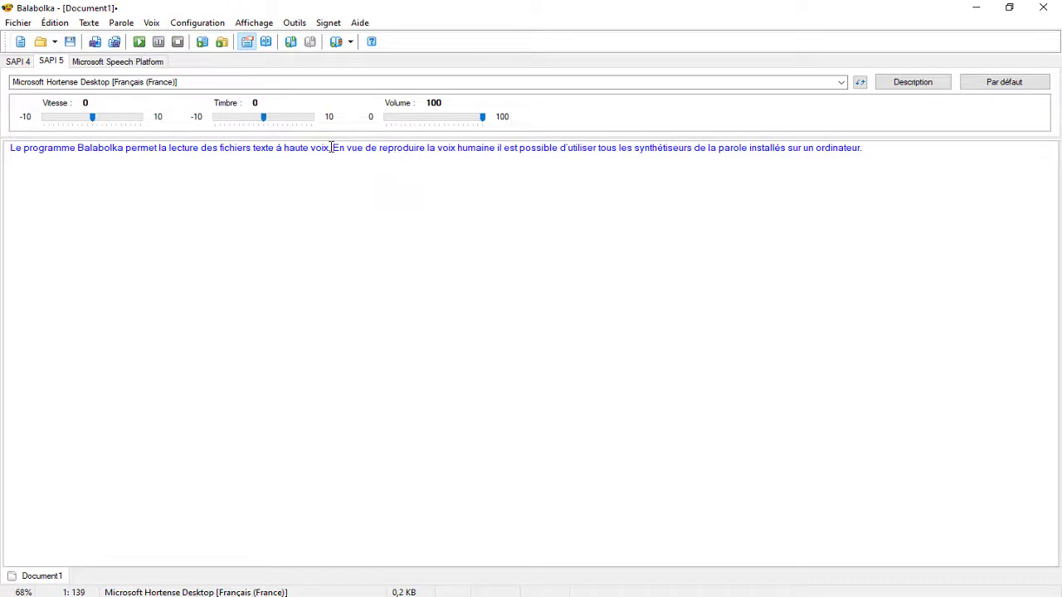
- Place the cursor near the start of the second sentence and read the text aloud from there again
left_click(899, 151)
left_click(11, 147)
left_click(344, 148)
left_click(138, 41)
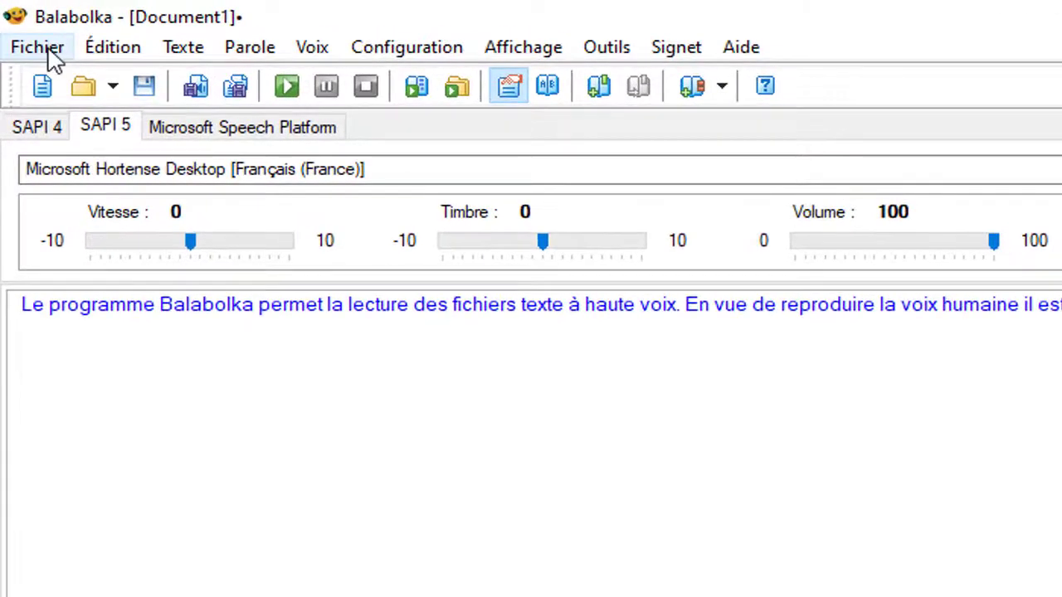
- Save the text as an MP3 audio file in the Téléchargements folder, keeping the suggested file name
left_click(48, 52)
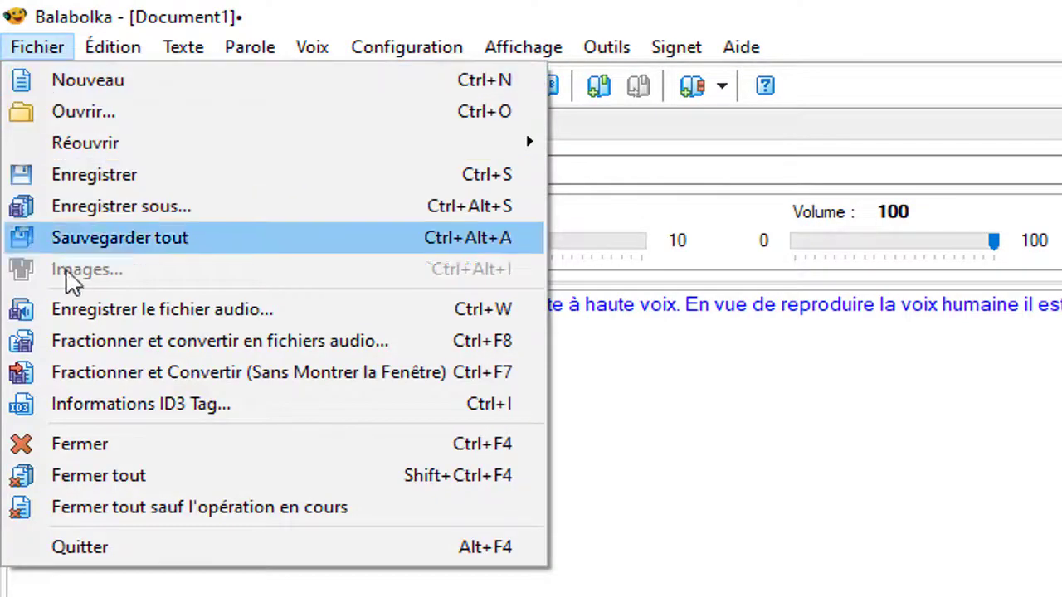
left_click(202, 312)
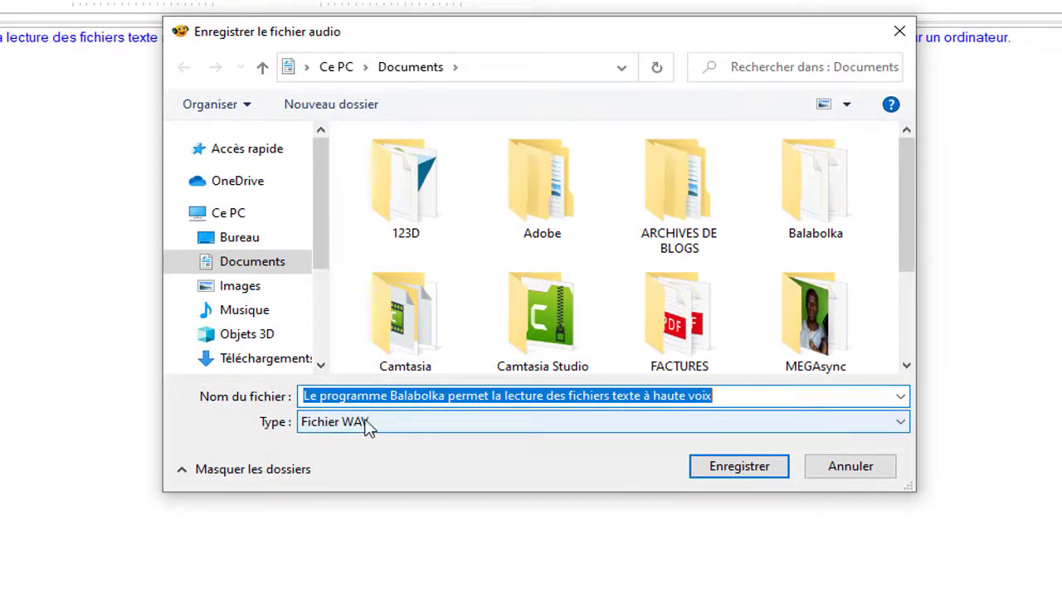
left_click(893, 427)
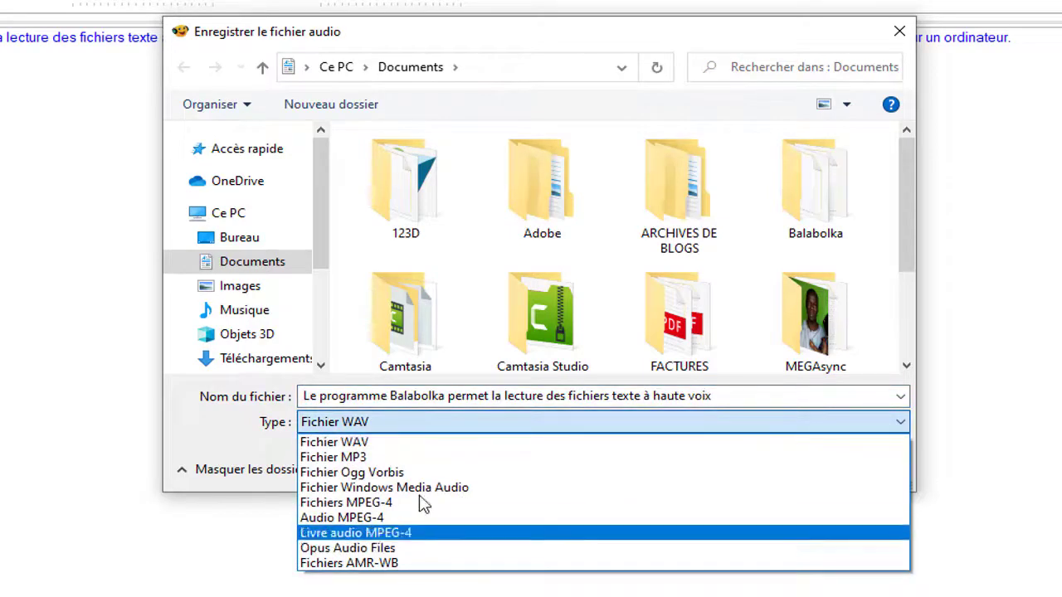
left_click(345, 461)
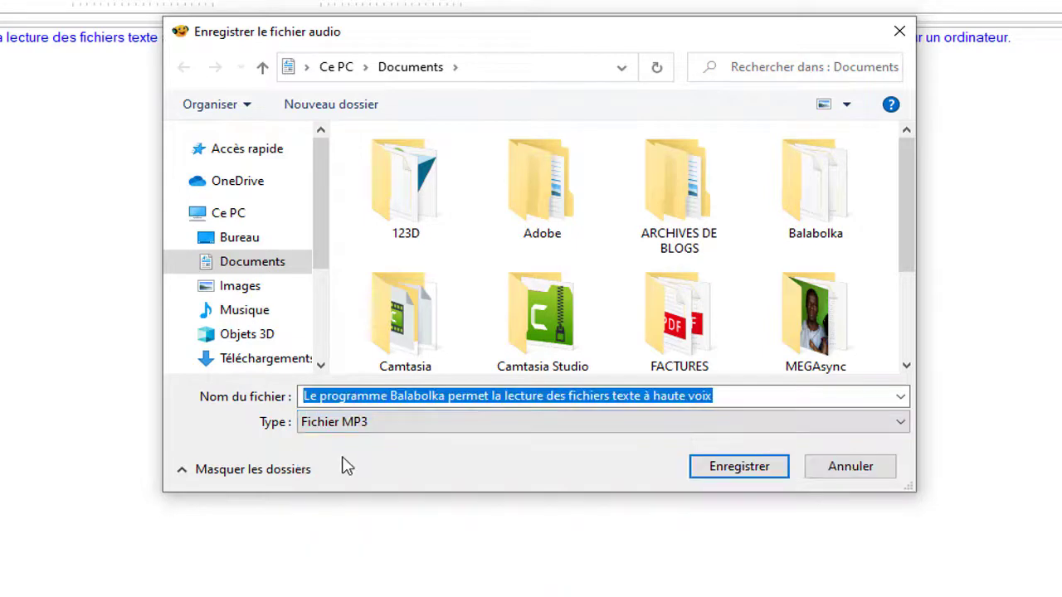
left_click(271, 358)
left_click(740, 466)
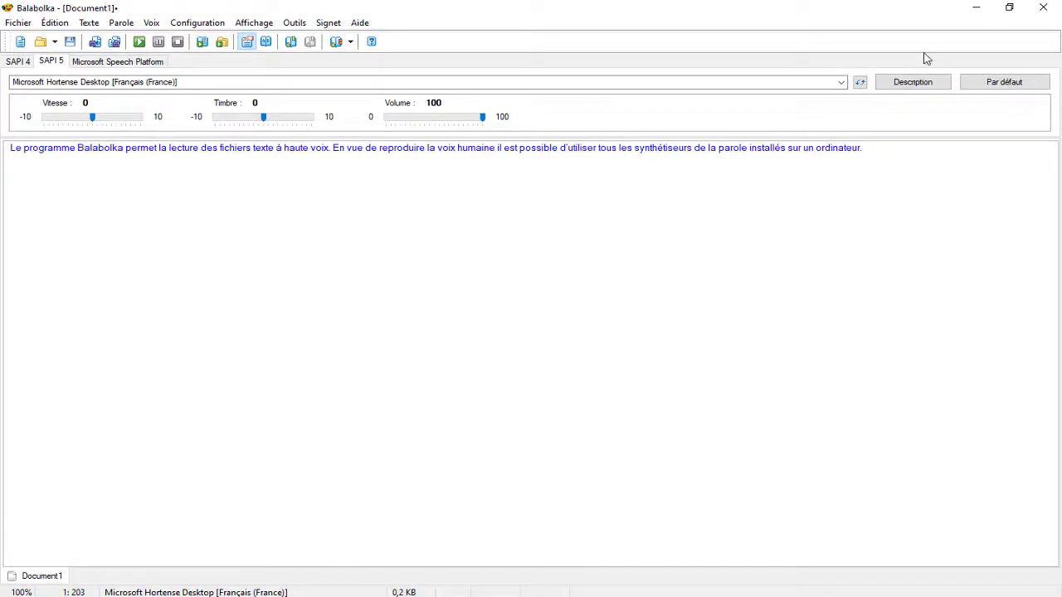
- Open the saved MP3 from the Téléchargements folder in VLC media player, listen to it, then close the player and put the folder window away
left_click(979, 9)
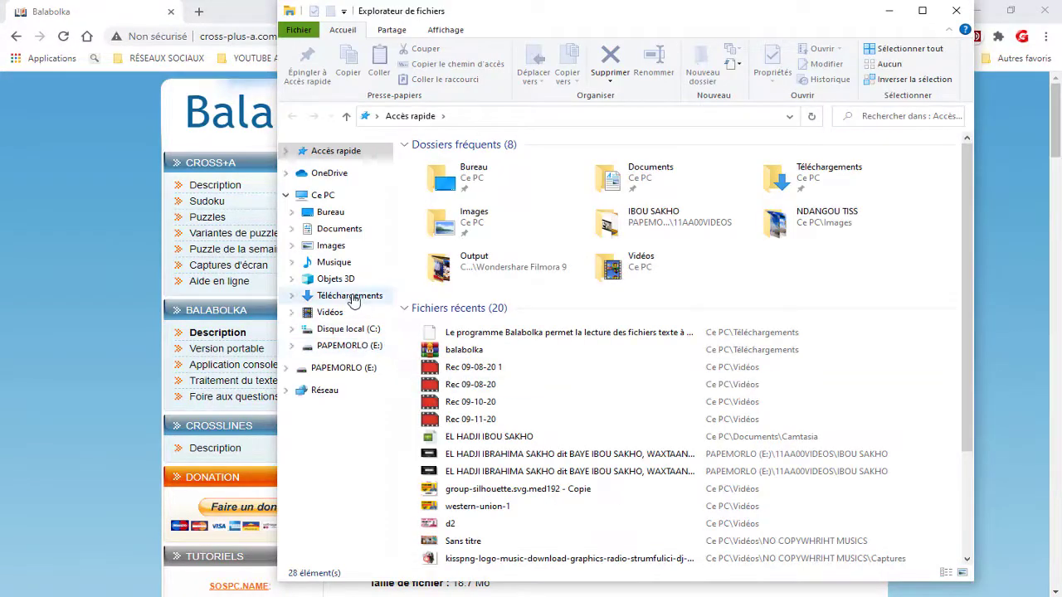
left_click(350, 297)
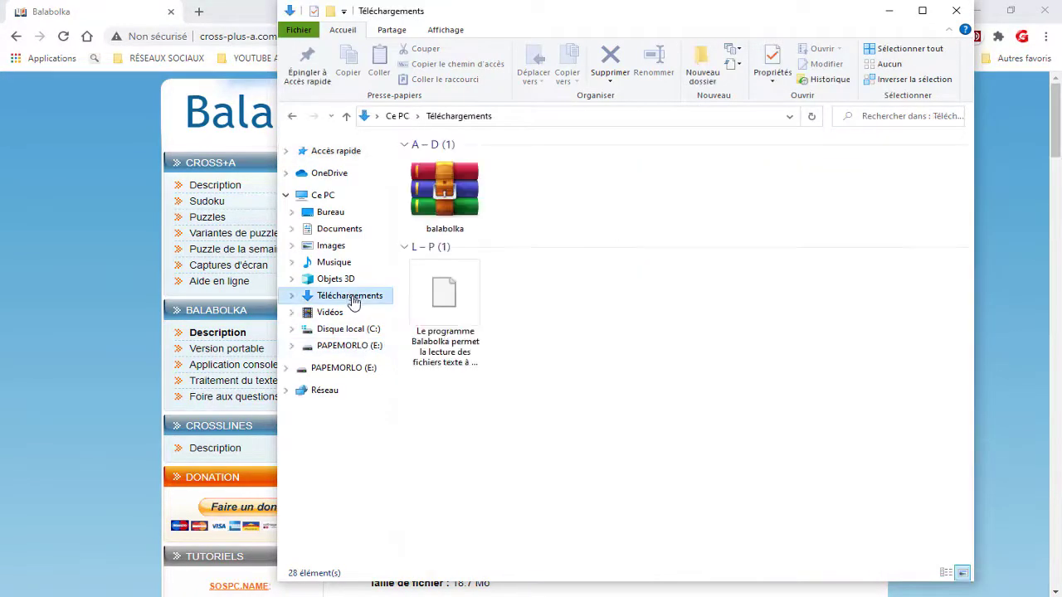
left_click(445, 303)
right_click(445, 303)
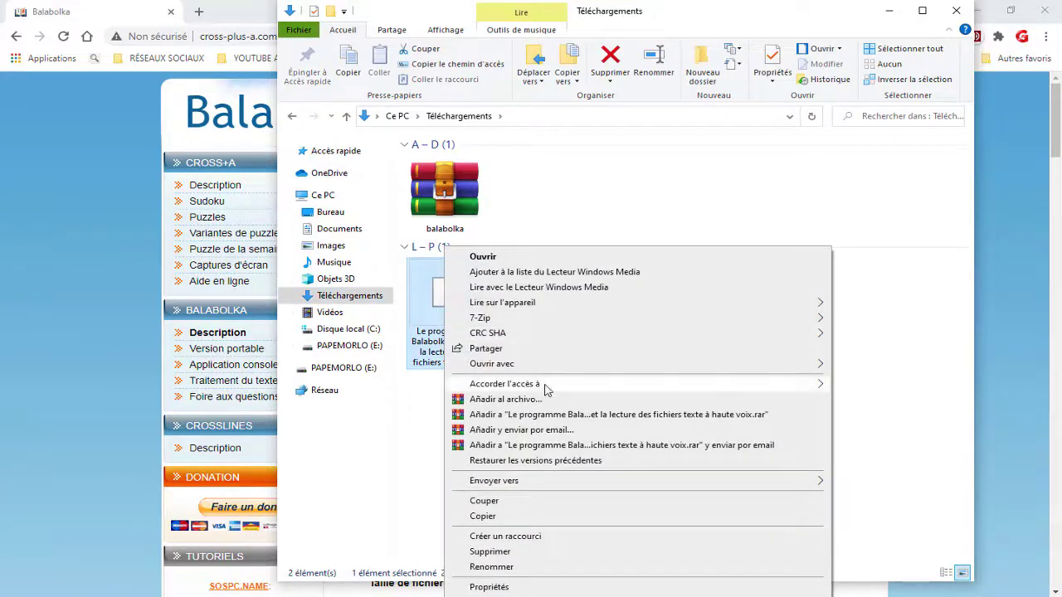
mouse_move(590, 367)
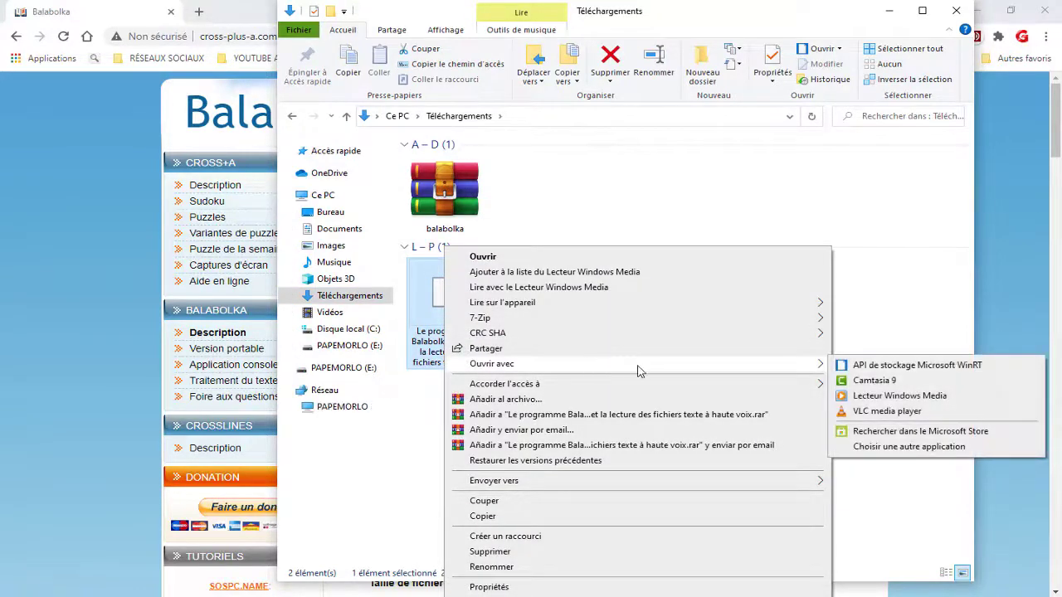
left_click(863, 411)
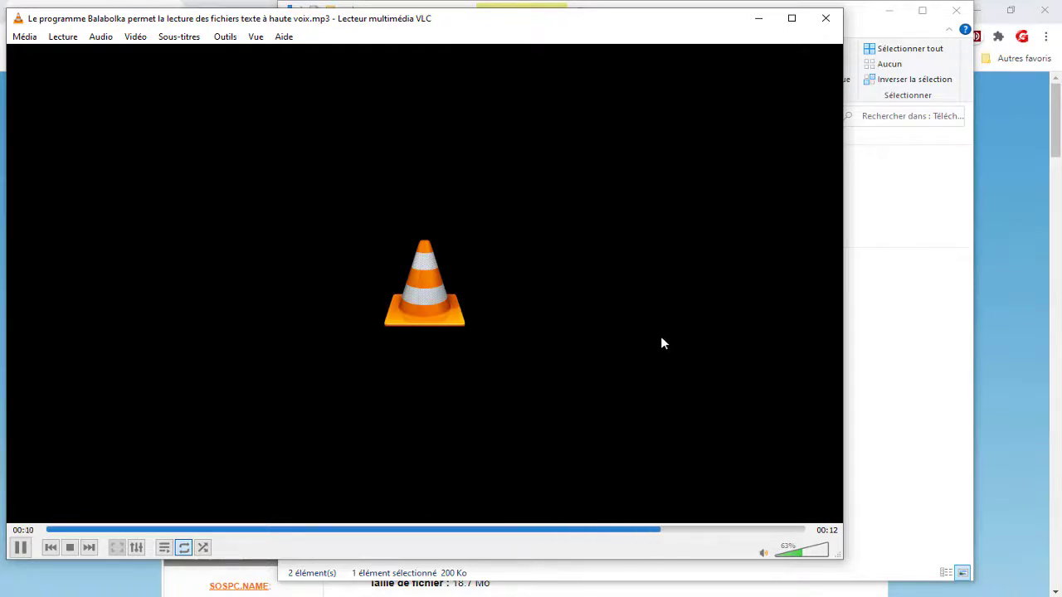
left_click(825, 18)
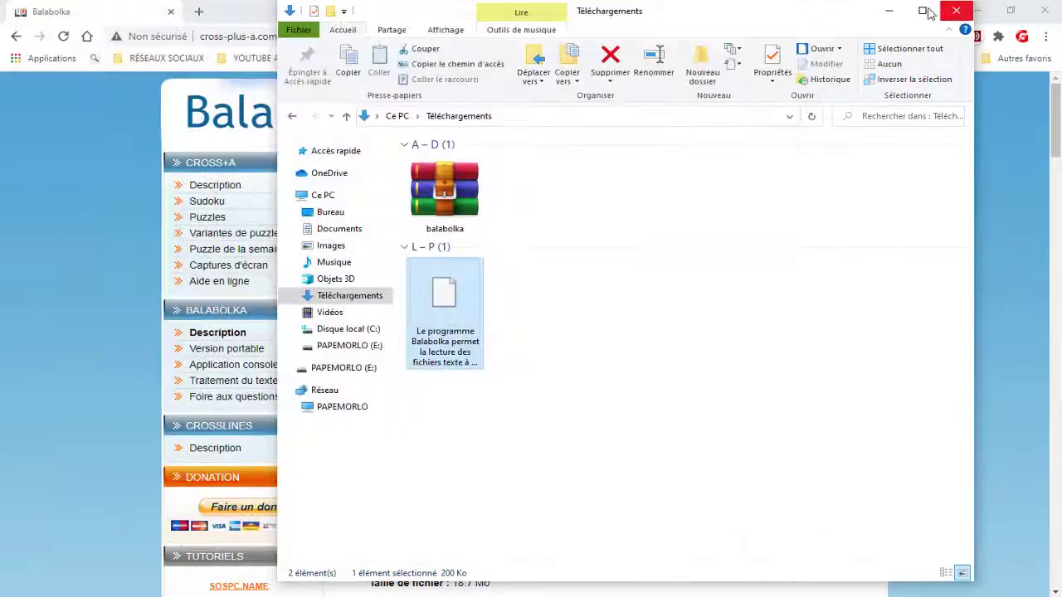
left_click(888, 10)
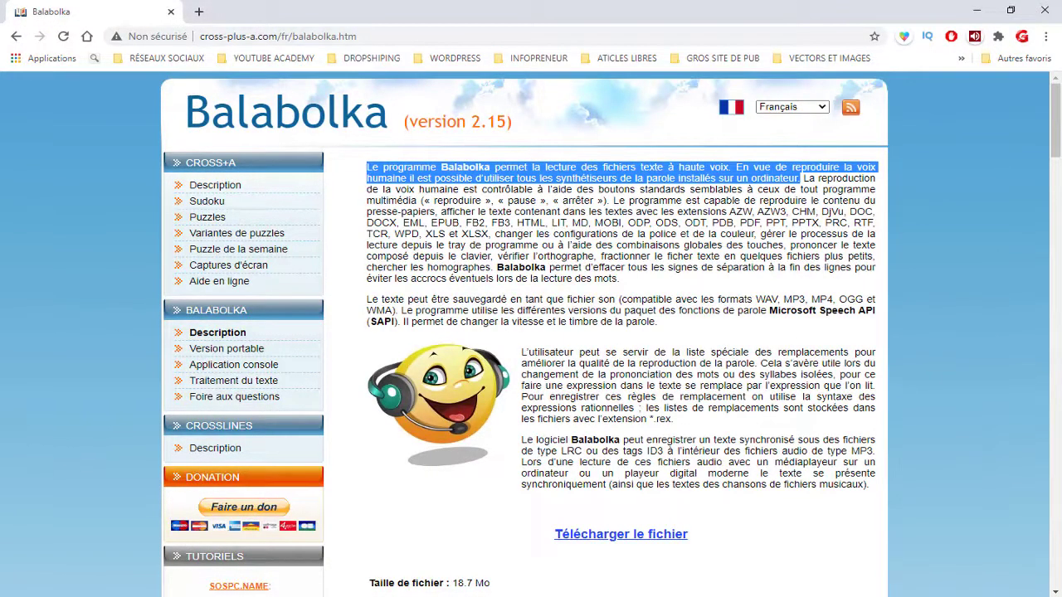
- Return to Balabolka, examine the available SAPI 5 voices without changing the selection, then leave the program
key("ctrl+c")
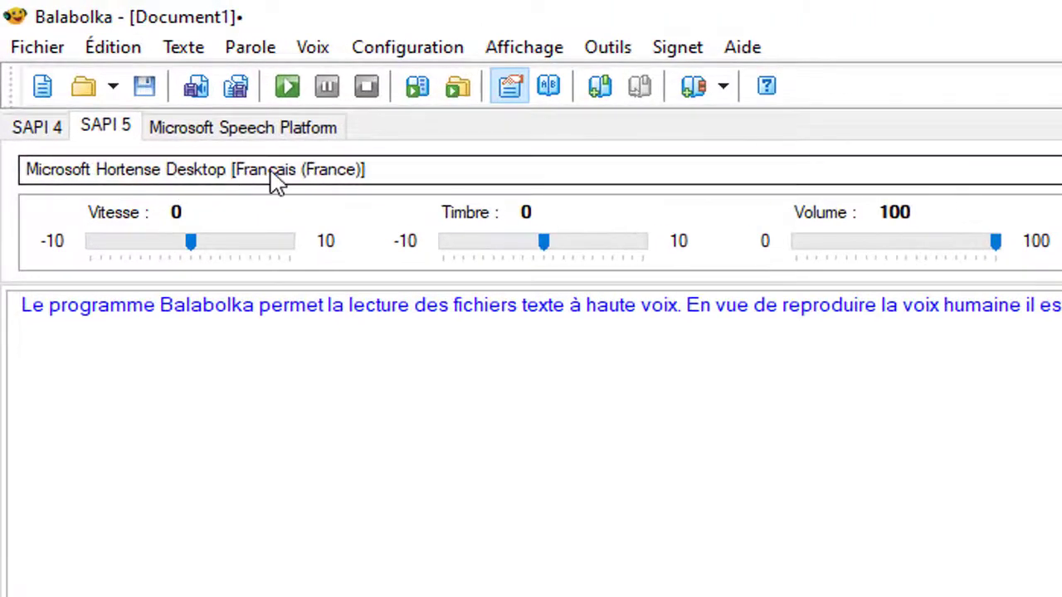
left_click(277, 181)
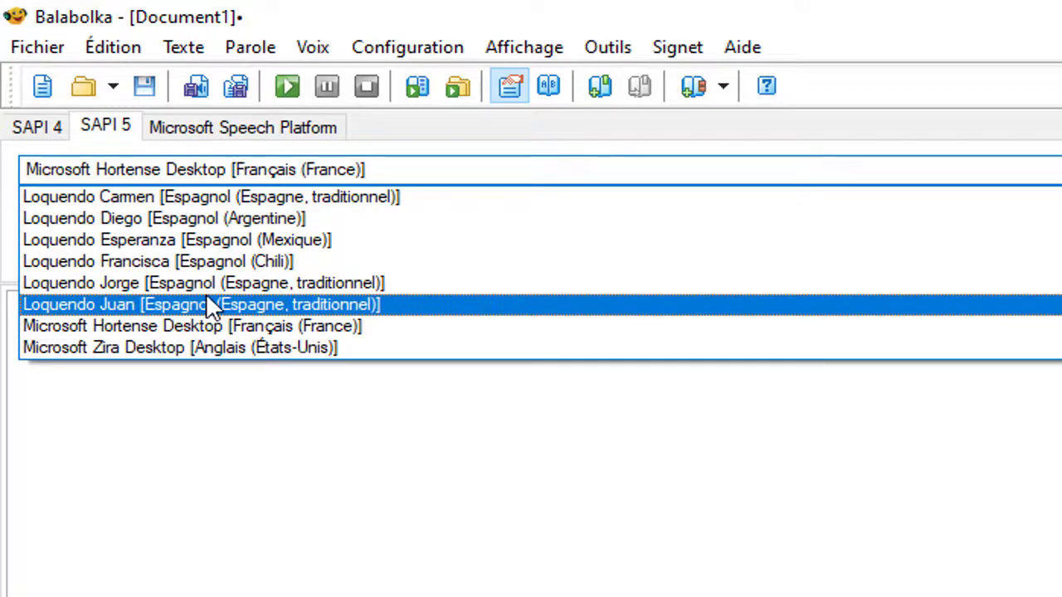
left_click(505, 458)
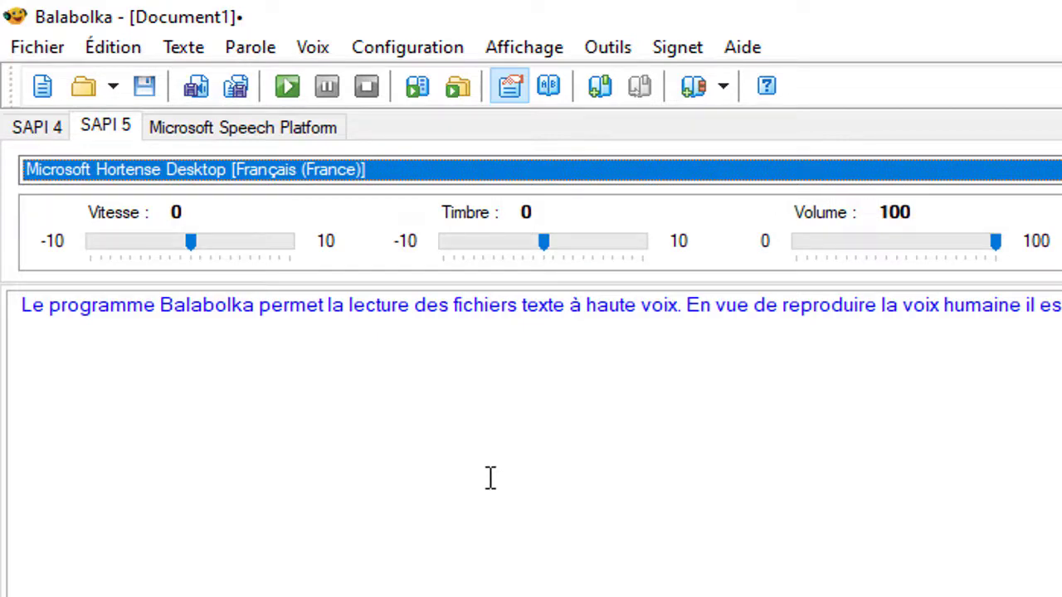
left_click(490, 478)
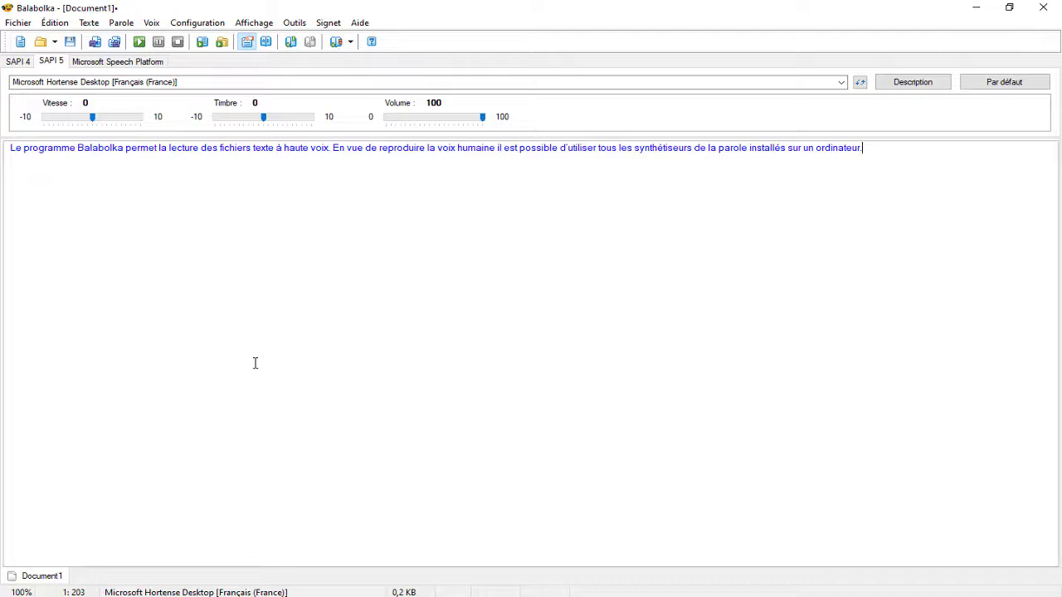
left_click(1043, 7)
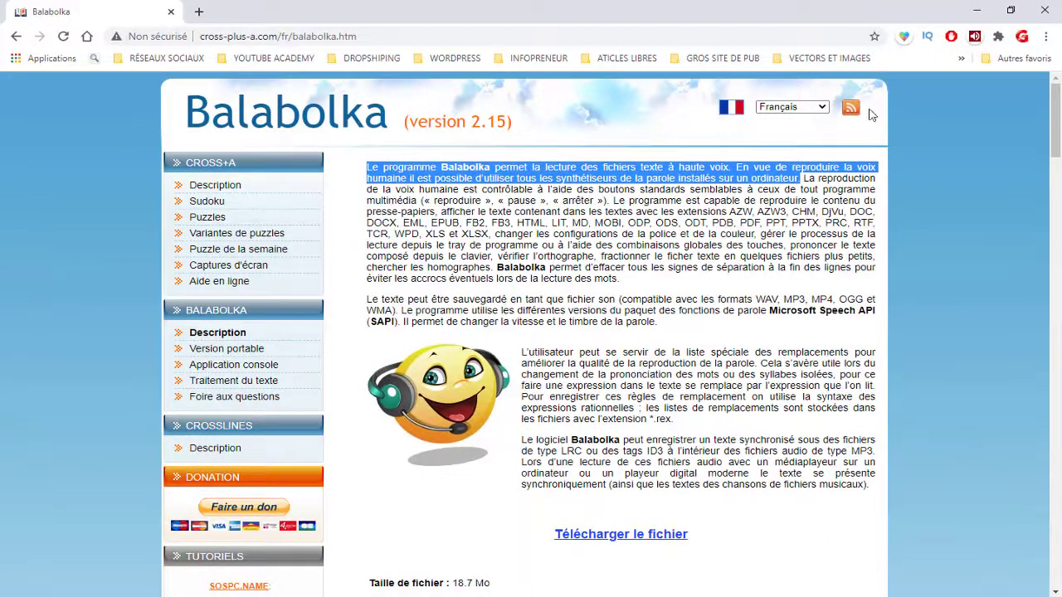
- Open a new browser tab and close the one showing the Balabolka web page
left_click(975, 37)
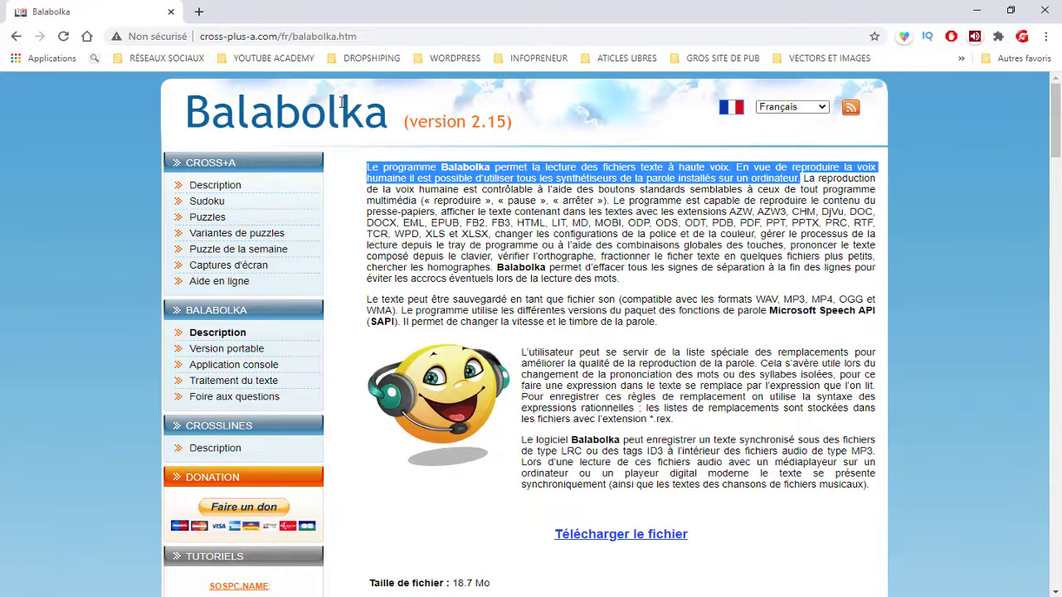
left_click(198, 12)
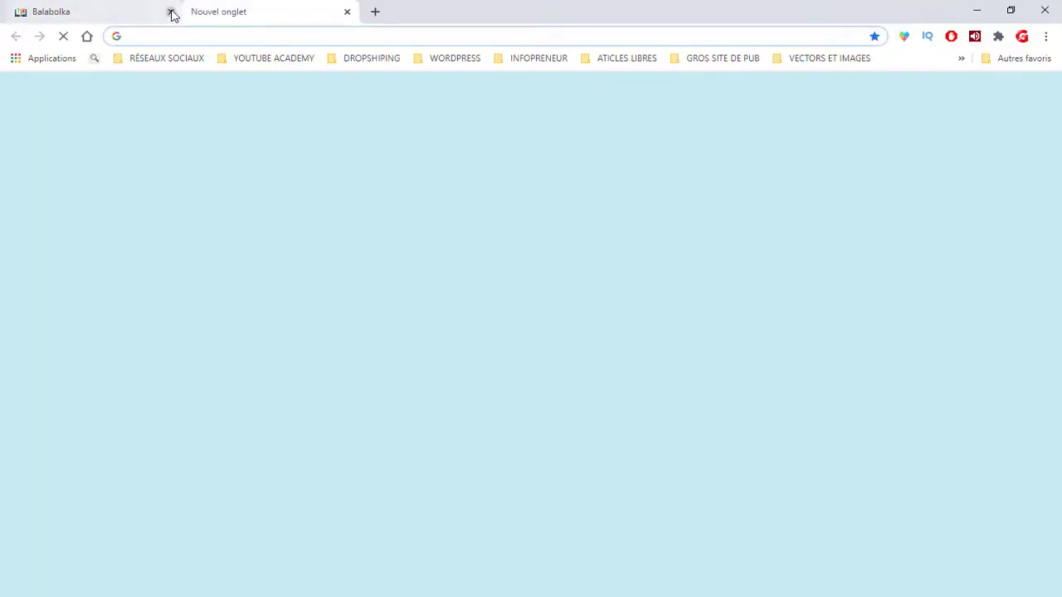
left_click(171, 12)
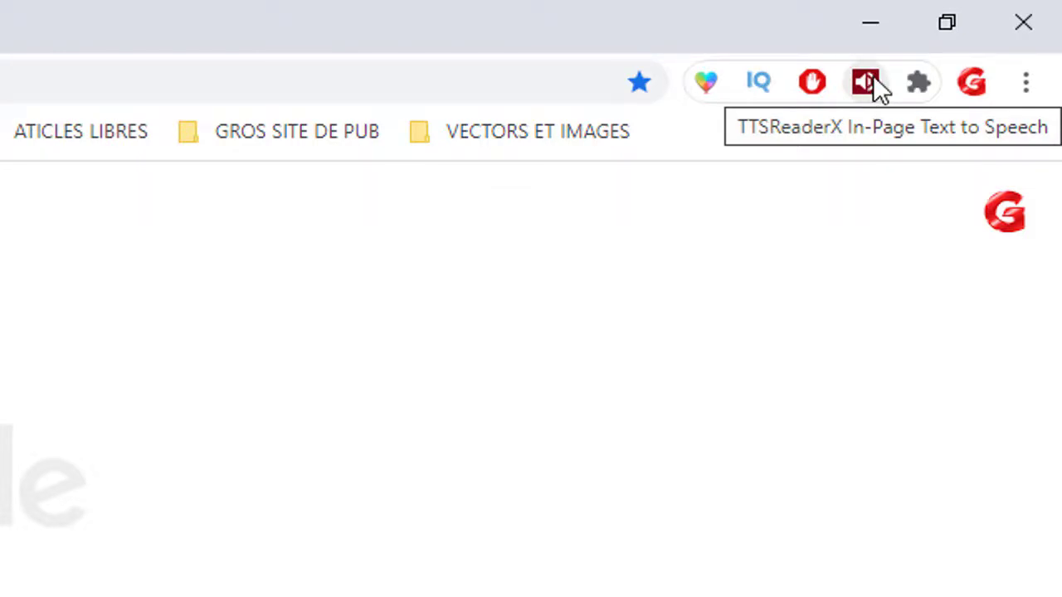
- Try to open the store page of the installed TTSReaderX In-Page Text to Speech extension, then close that page
left_click(920, 82)
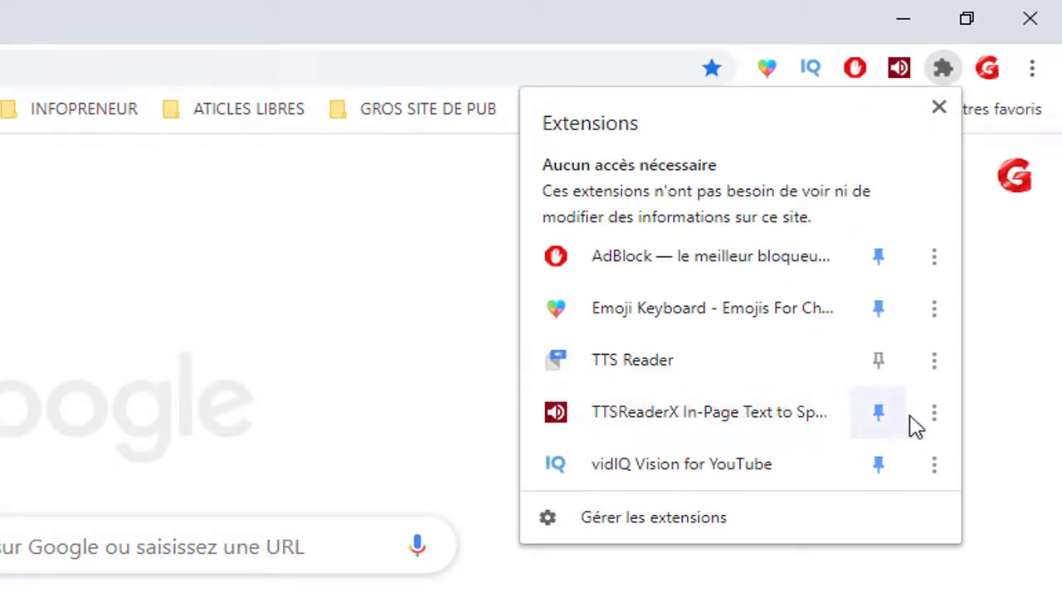
left_click(935, 415)
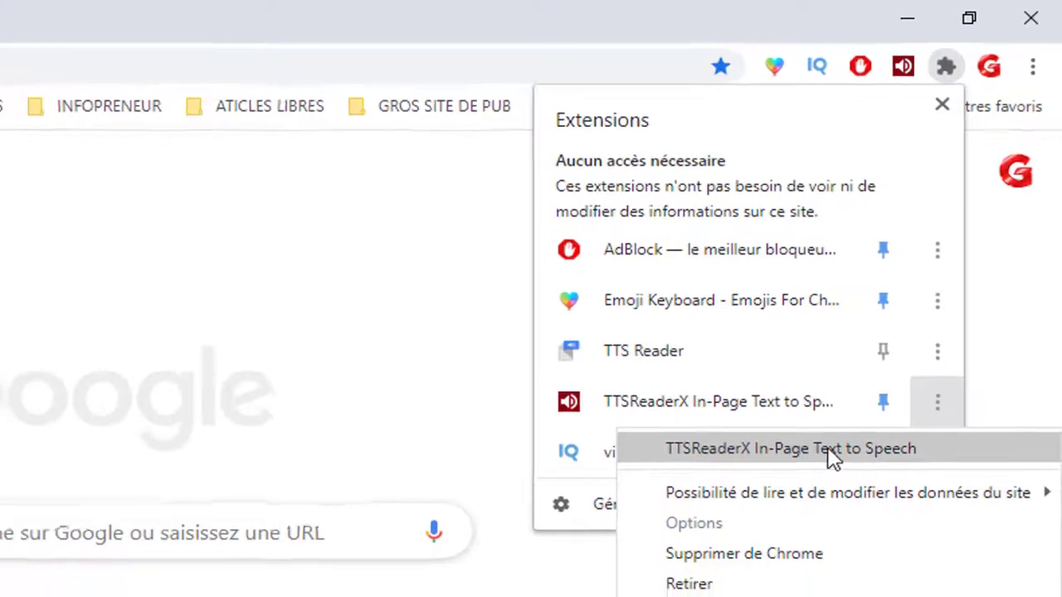
left_click(832, 452)
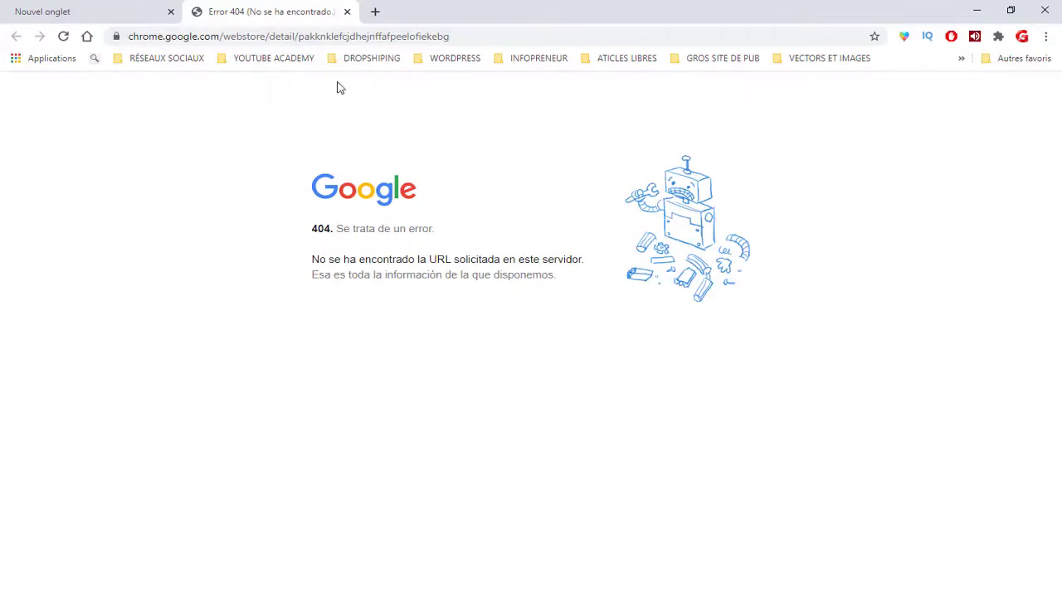
left_click(347, 12)
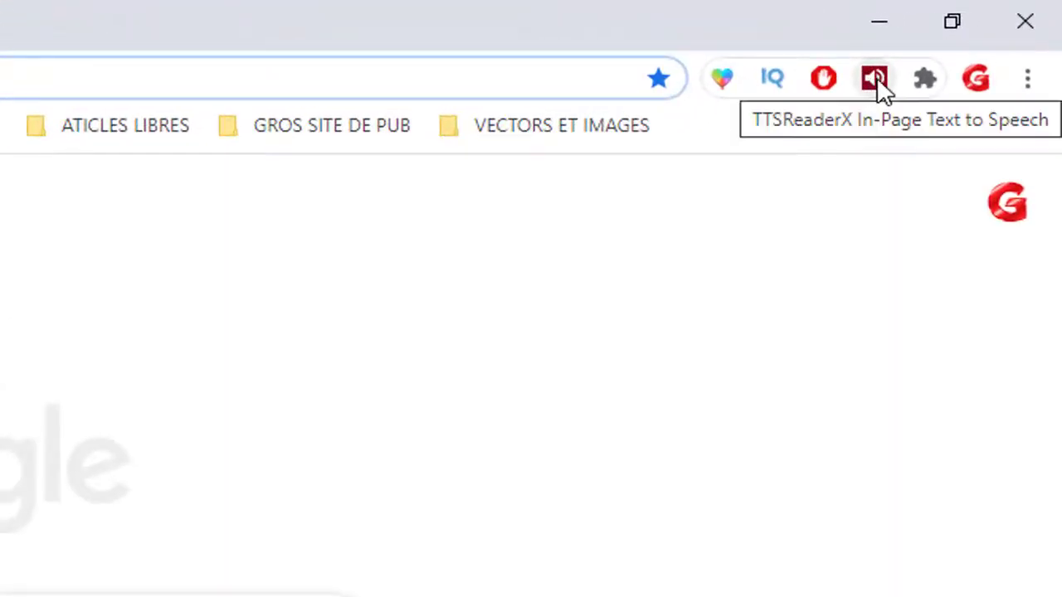
- Open Chrome's extensions management page and go from there to the Chrome Web Store
left_click(1028, 81)
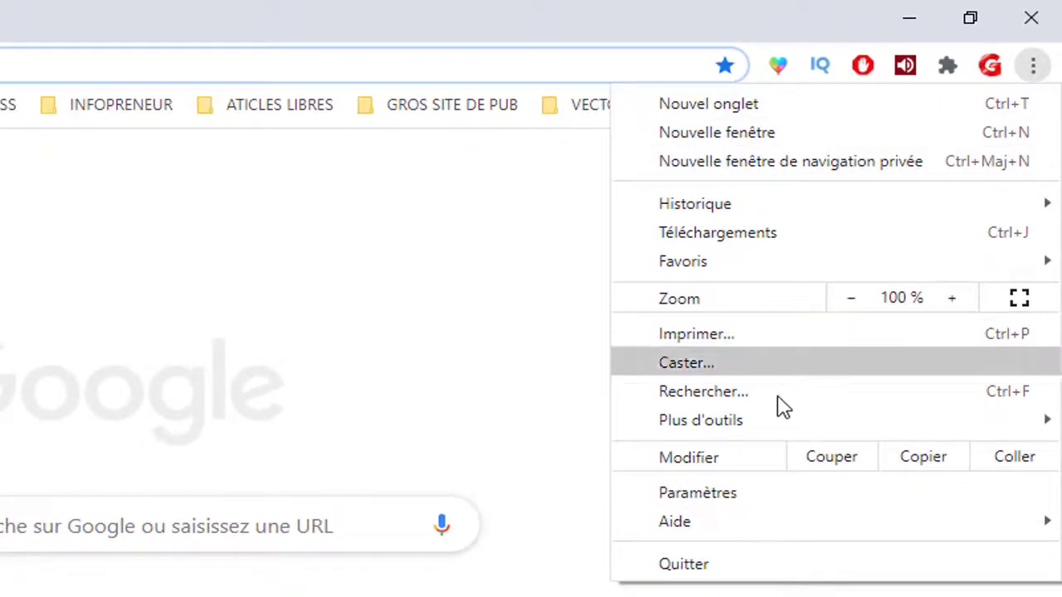
mouse_move(711, 431)
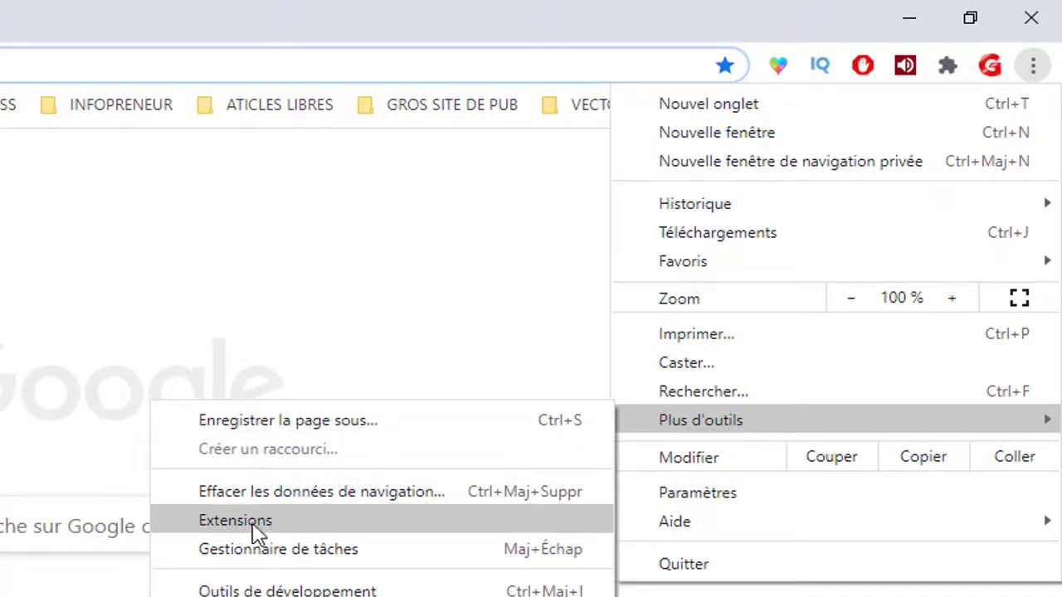
left_click(257, 528)
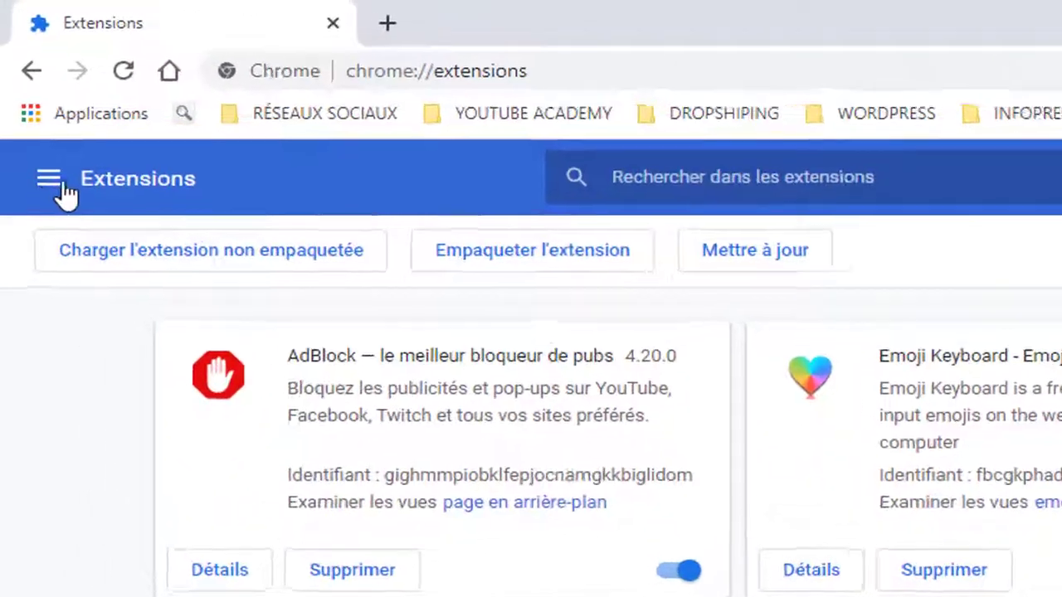
left_click(52, 181)
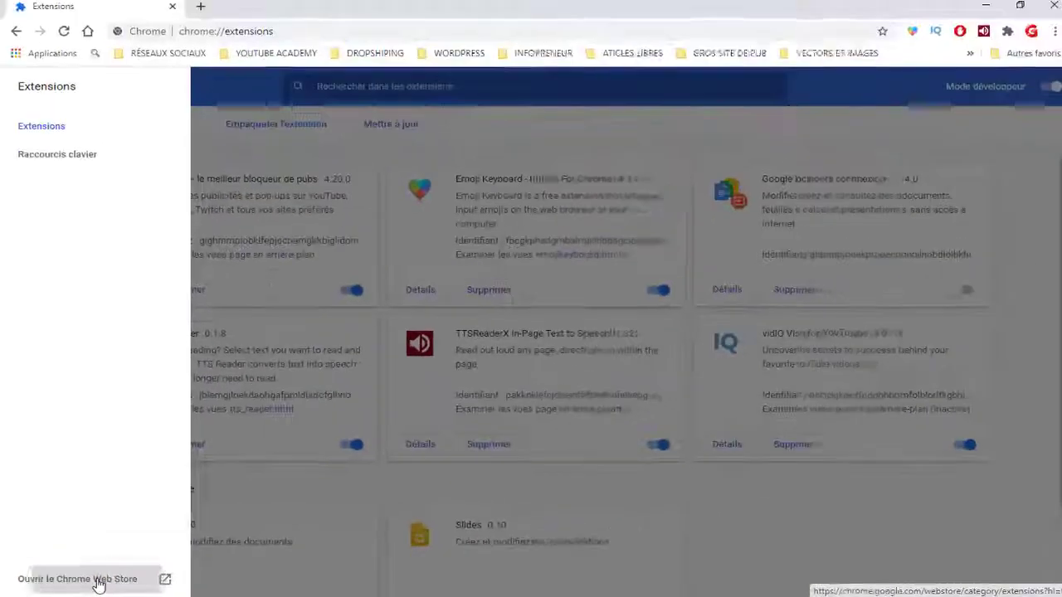
left_click(160, 571)
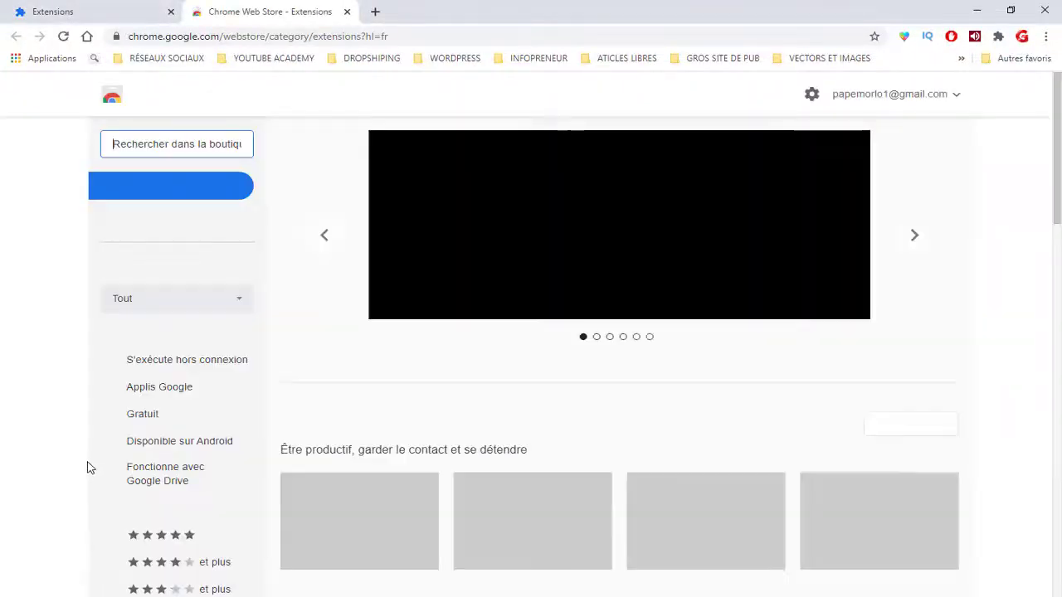
- Search the store for "tts reader" and add the TTS Reader extension by dongseong to Chrome
left_click(190, 142)
type("tts reader")
key("Return")
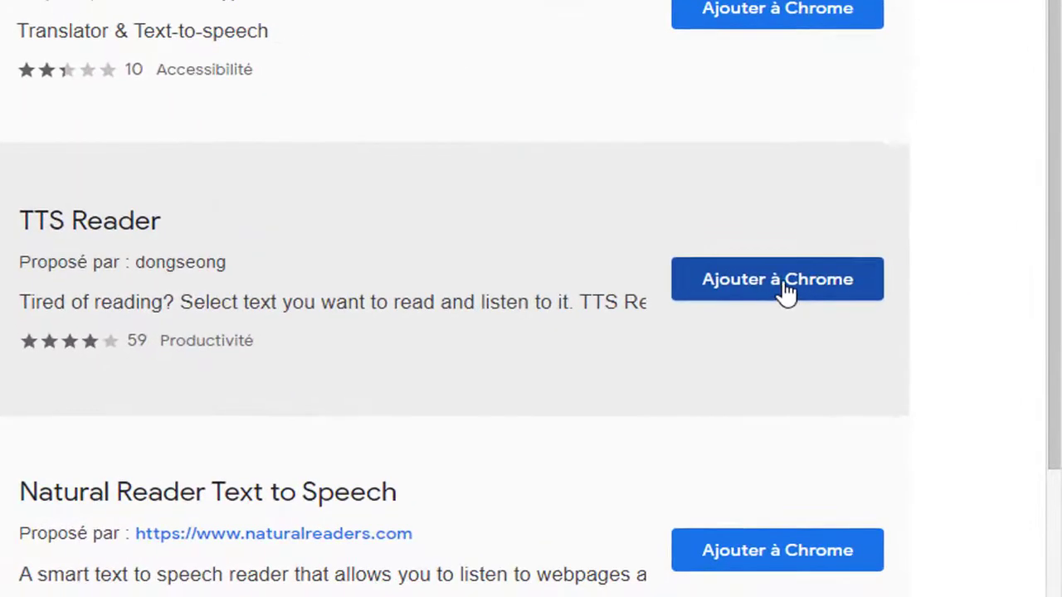
left_click(800, 349)
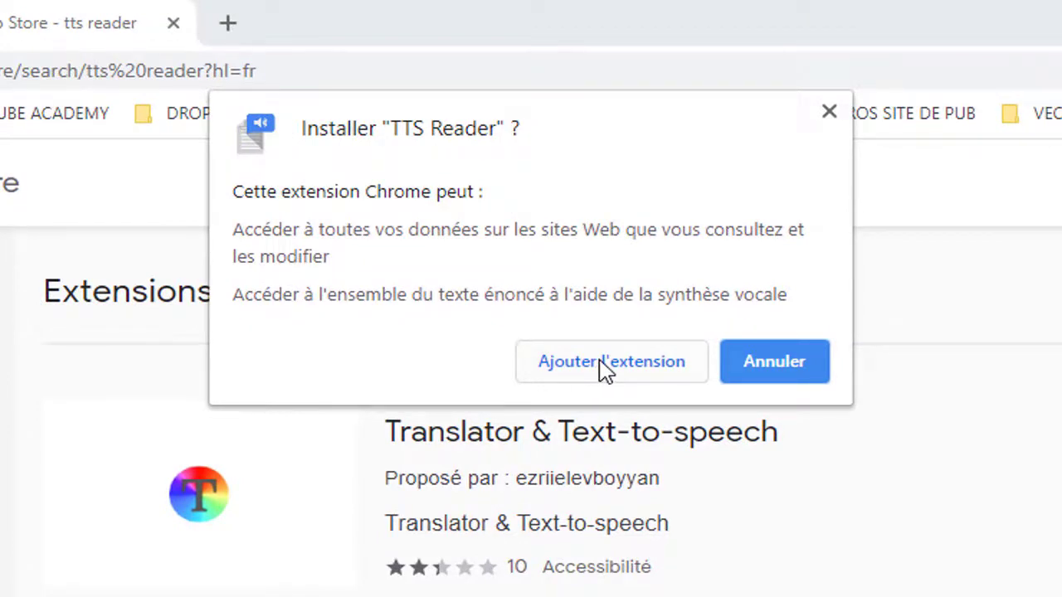
left_click(605, 366)
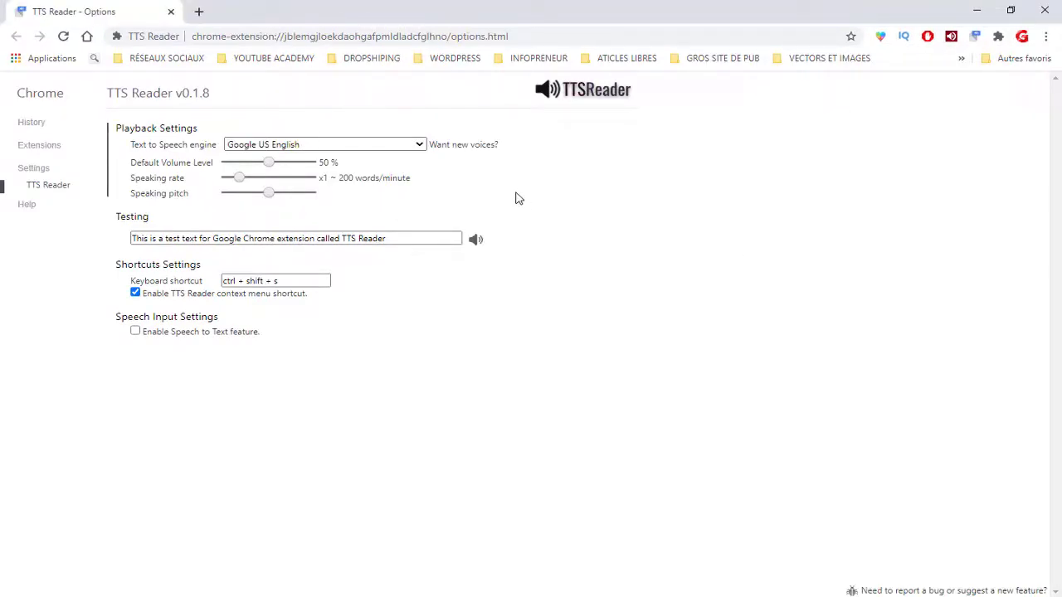
- Set TTS Reader's text-to-speech engine to Google français and its default volume level to 64 %
left_click(419, 145)
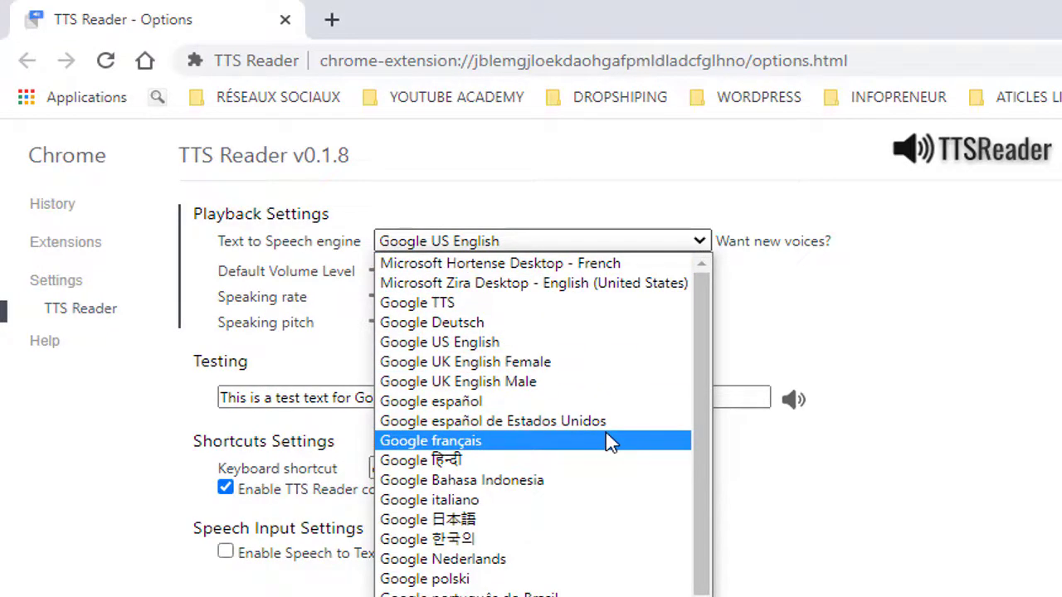
left_click_drag(698, 399, 699, 462)
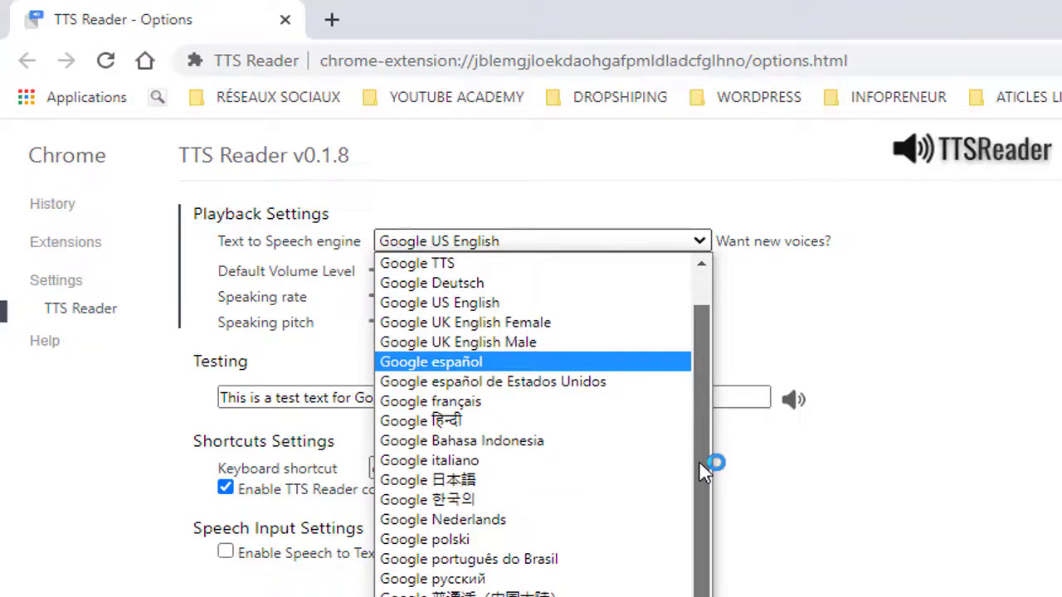
left_click_drag(699, 461, 697, 460)
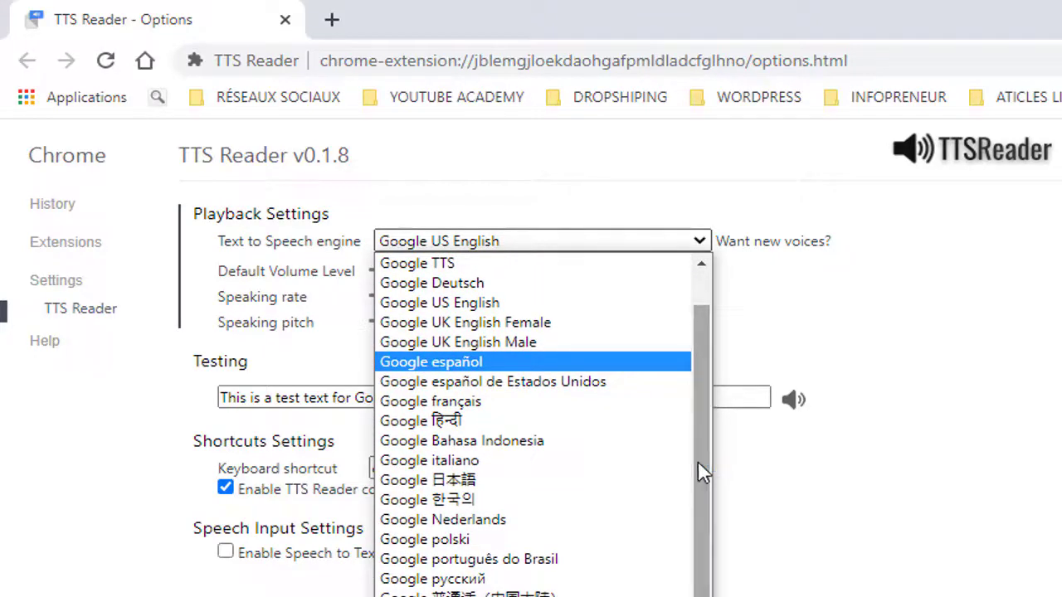
left_click(462, 402)
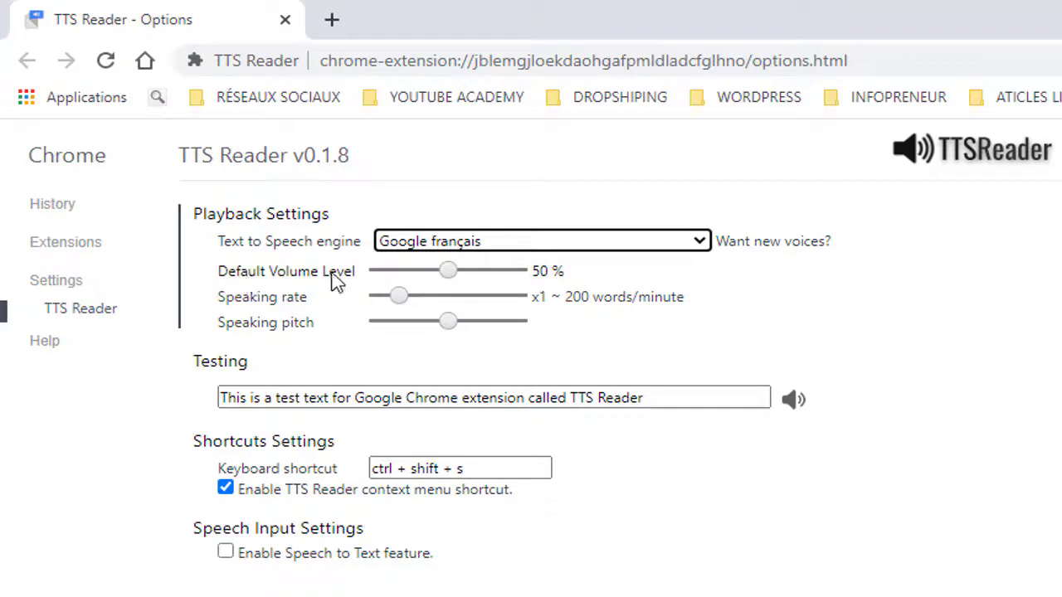
left_click_drag(448, 279, 469, 283)
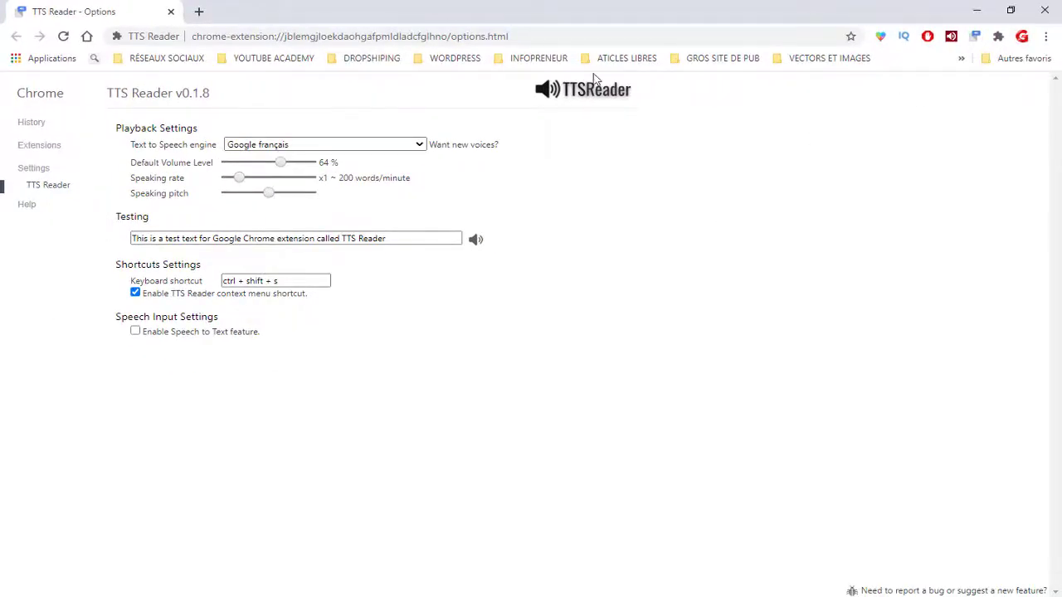
- Open the Balabolka web page in the browser, select the description's first two sentences and read them aloud with the TTS Reader extension
left_click(200, 12)
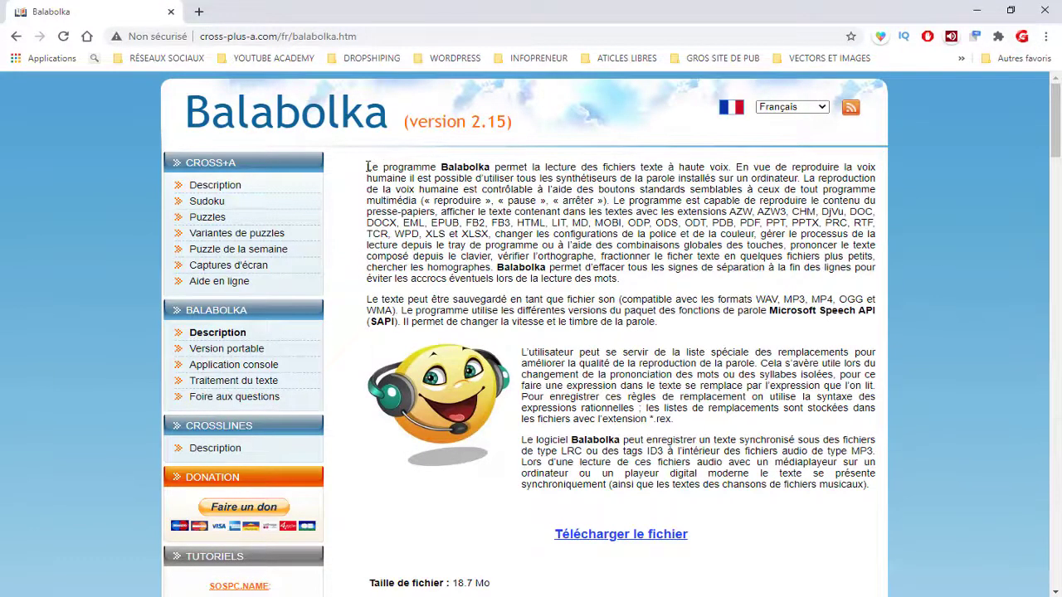
left_click_drag(370, 166, 677, 165)
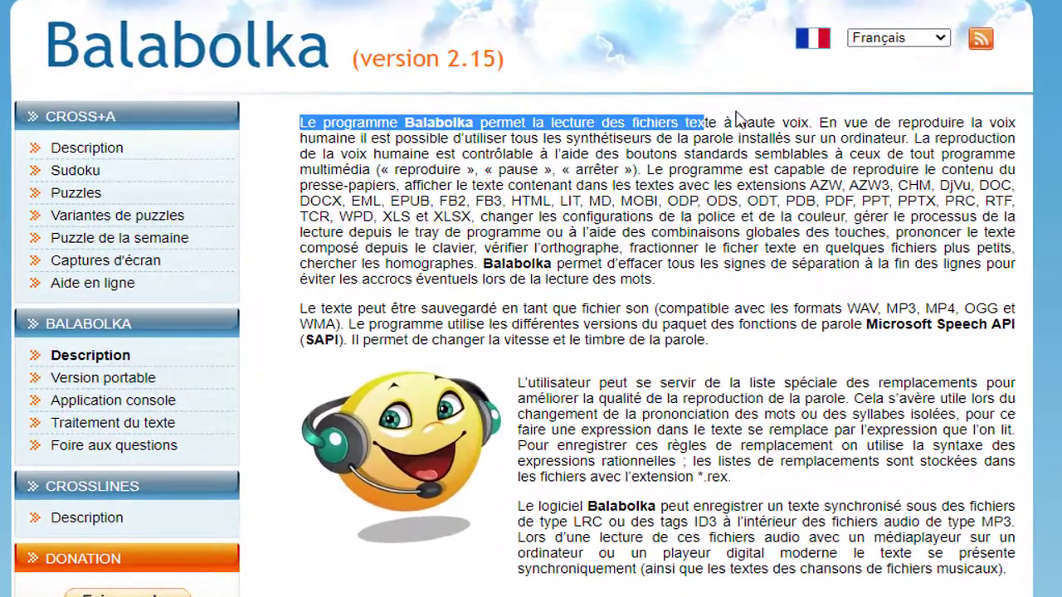
left_click_drag(737, 119, 910, 136)
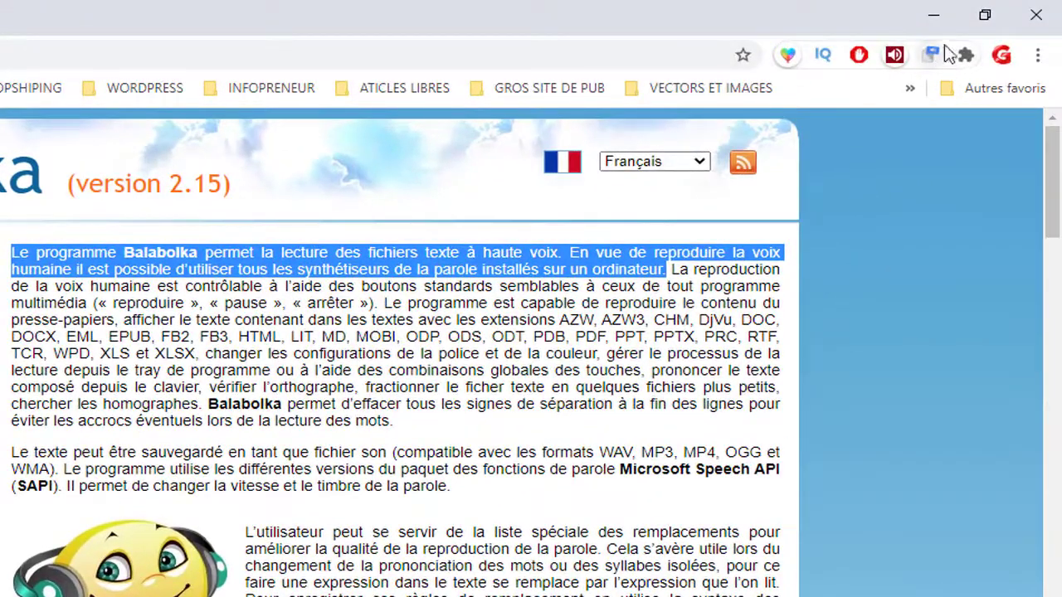
left_click(933, 57)
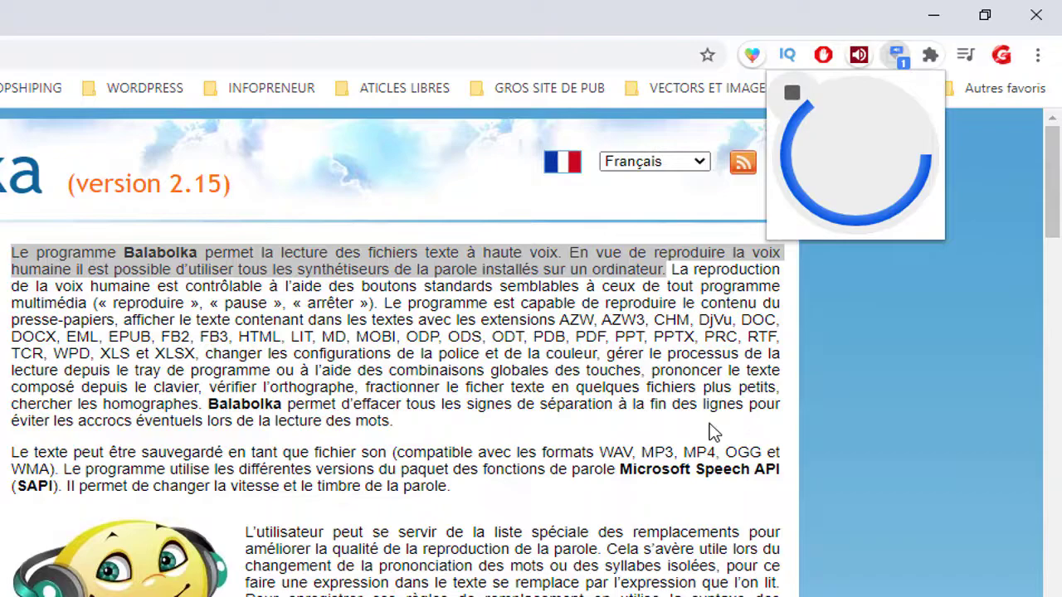
left_click(714, 431)
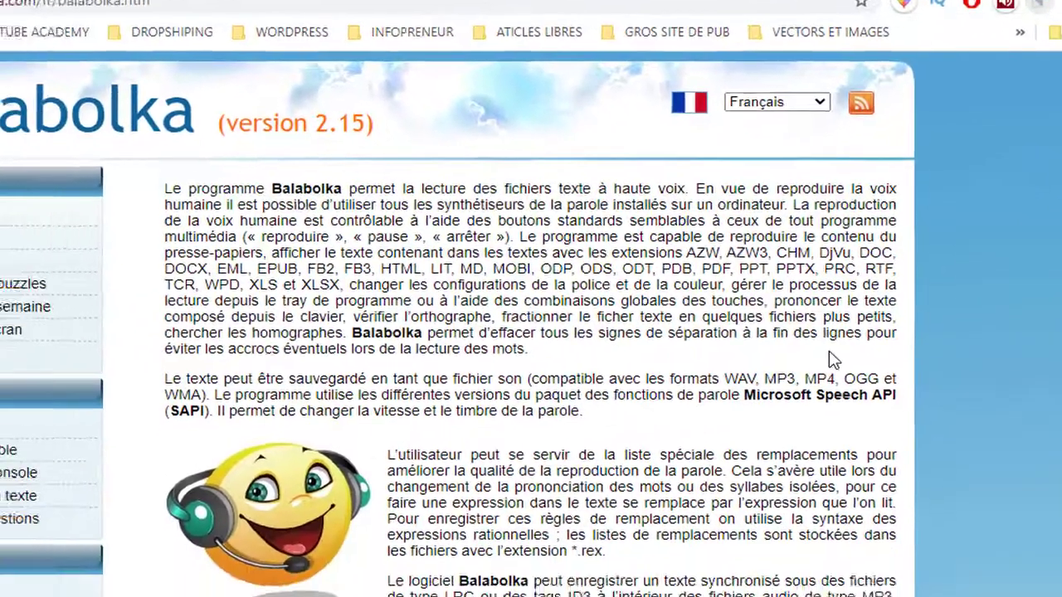